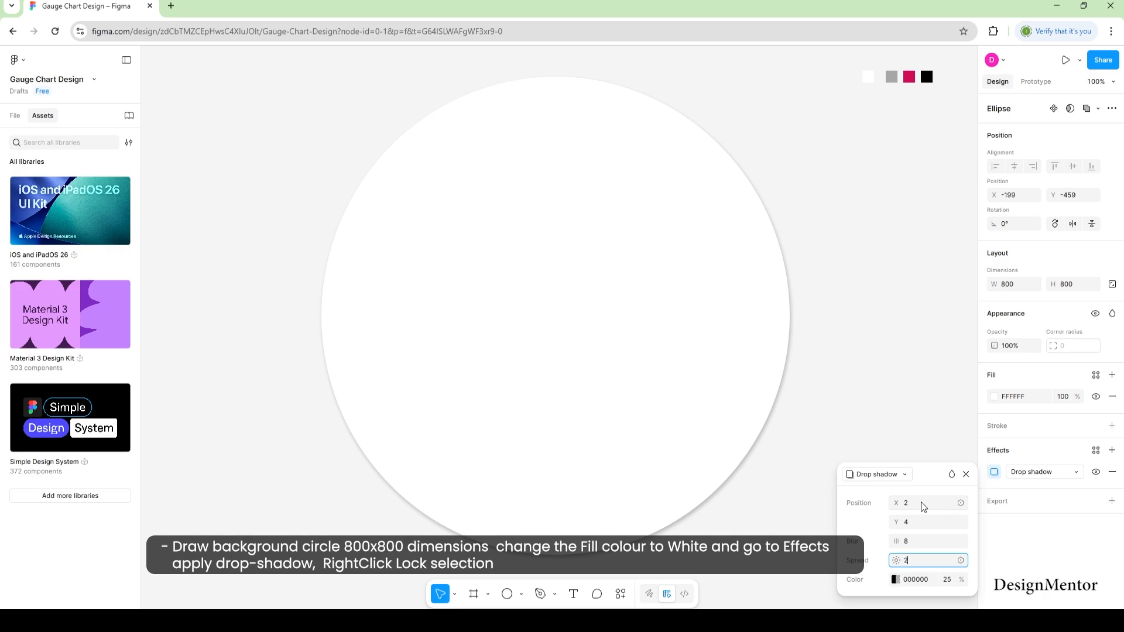
Give the circle's drop shadow a spread of 2 and a light grey B2B2B2 colour at 25%.
{"action": "type", "text": "2"}
{"action": "left_click", "coordinate": [895, 578]}
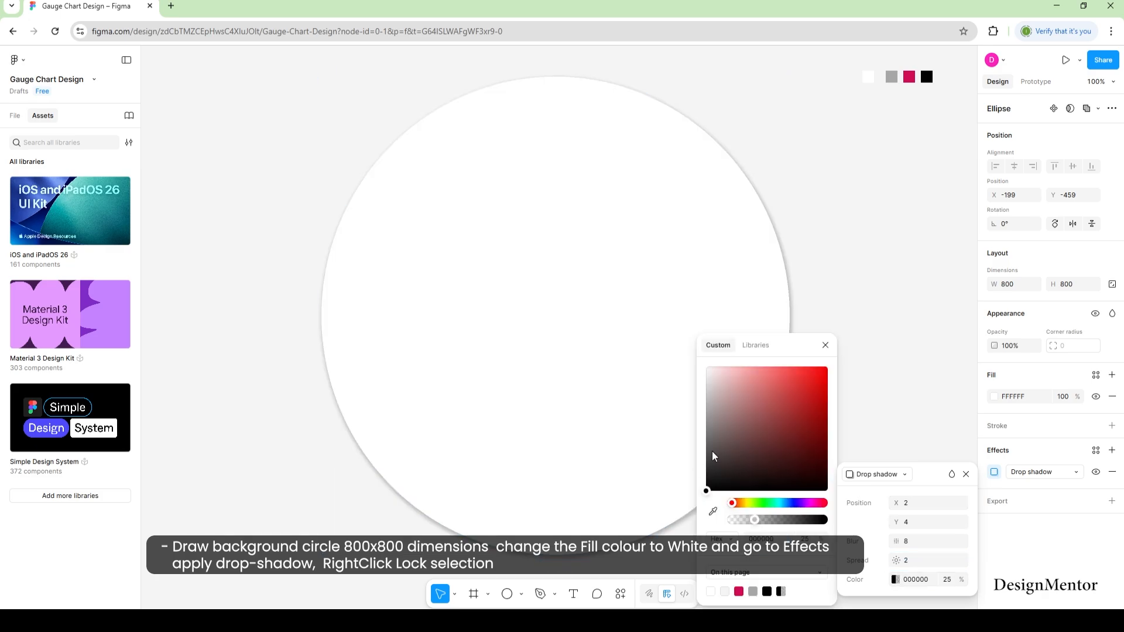
{"action": "left_click_drag", "start_coordinate": [713, 456], "coordinate": [682, 415]}
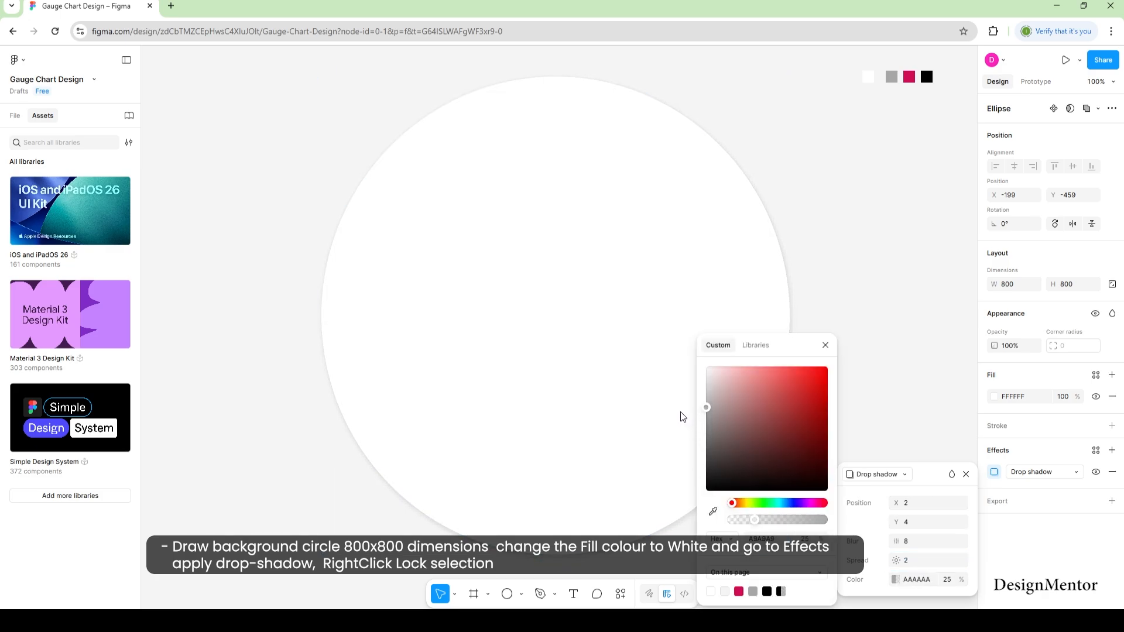
{"action": "left_click", "coordinate": [825, 344]}
{"action": "left_click", "coordinate": [964, 475]}
{"action": "left_click", "coordinate": [921, 405]}
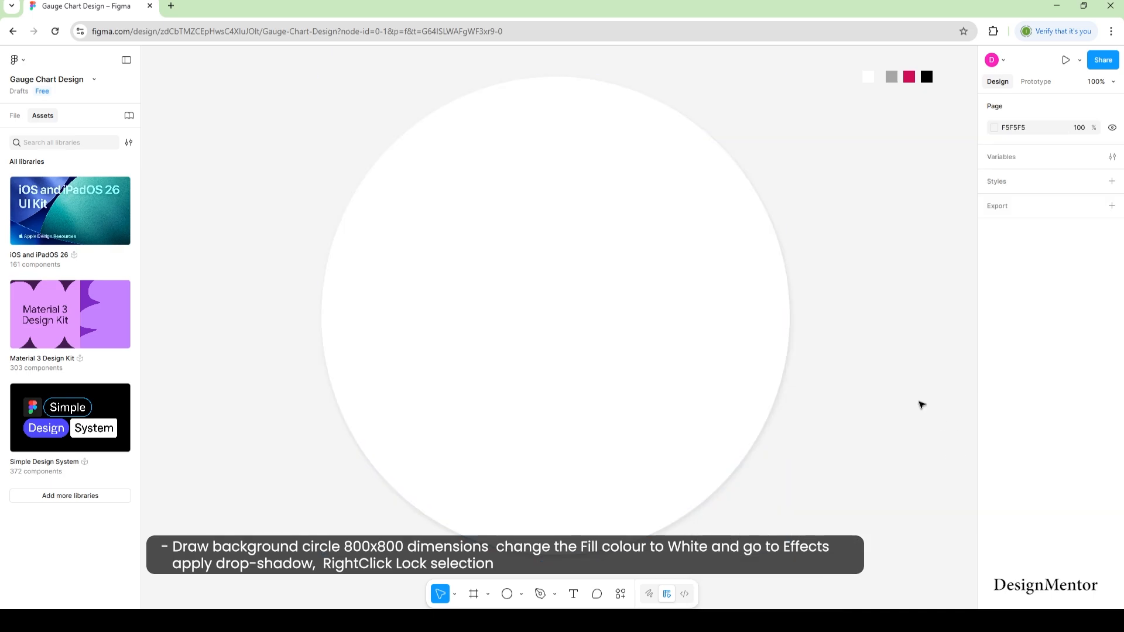
Lock the white background circle in place.
{"action": "left_click", "coordinate": [526, 286]}
{"action": "right_click", "coordinate": [525, 287]}
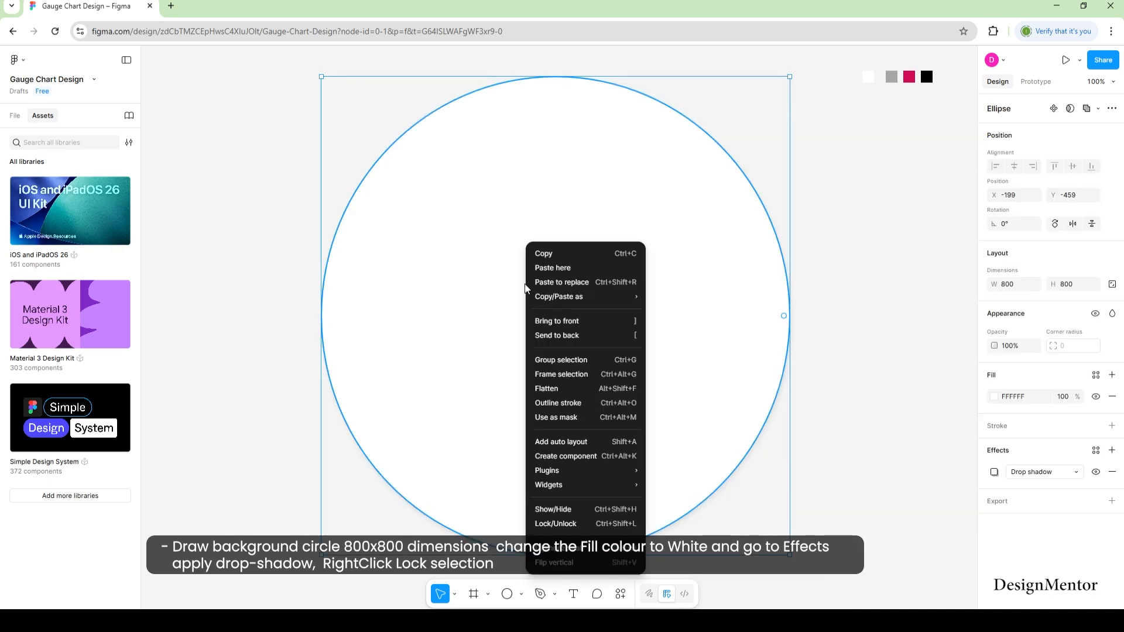
{"action": "left_click", "coordinate": [577, 522]}
{"action": "left_click", "coordinate": [852, 427]}
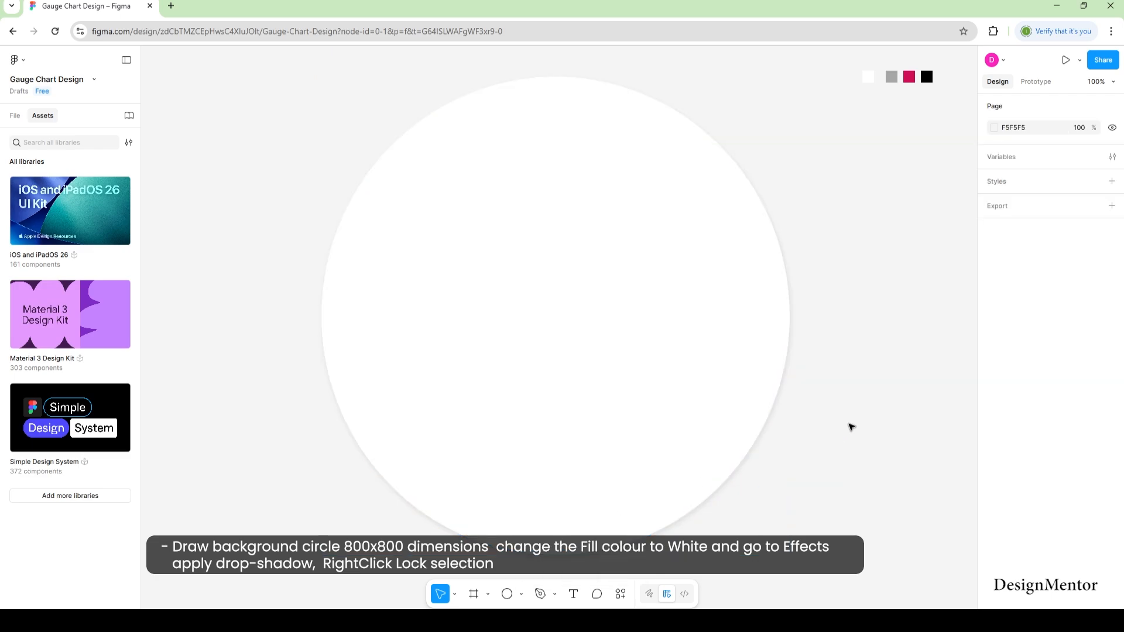
Draw a 700×700 circle centred inside the background circle.
{"action": "left_click", "coordinate": [521, 594]}
{"action": "left_click", "coordinate": [549, 529]}
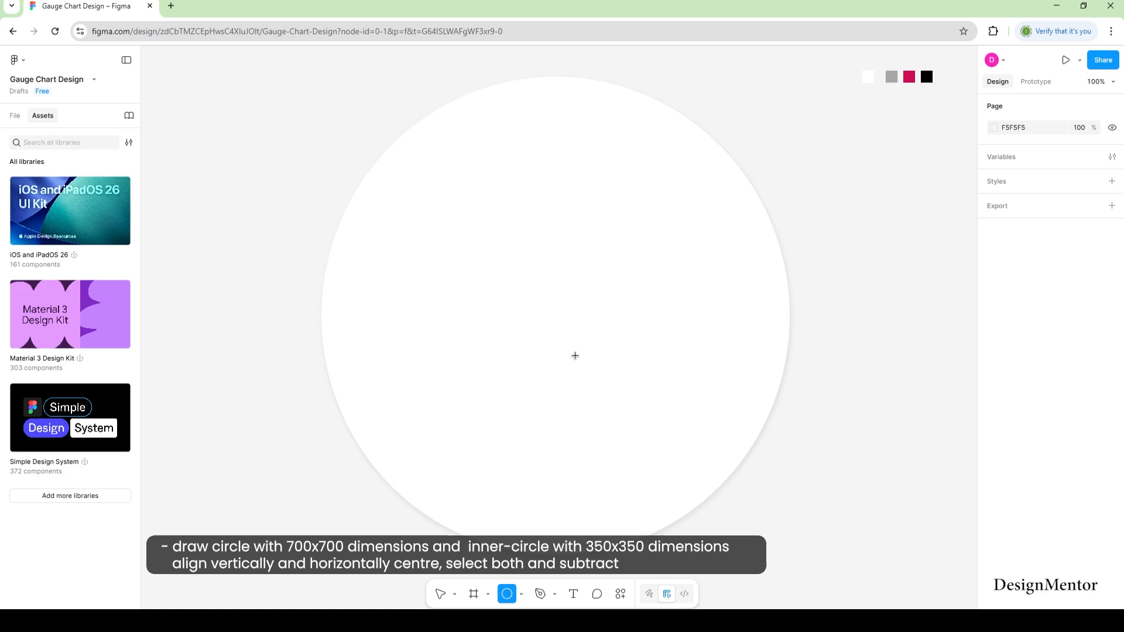
{"action": "left_click", "coordinate": [541, 300]}
{"action": "left_click", "coordinate": [1011, 289]}
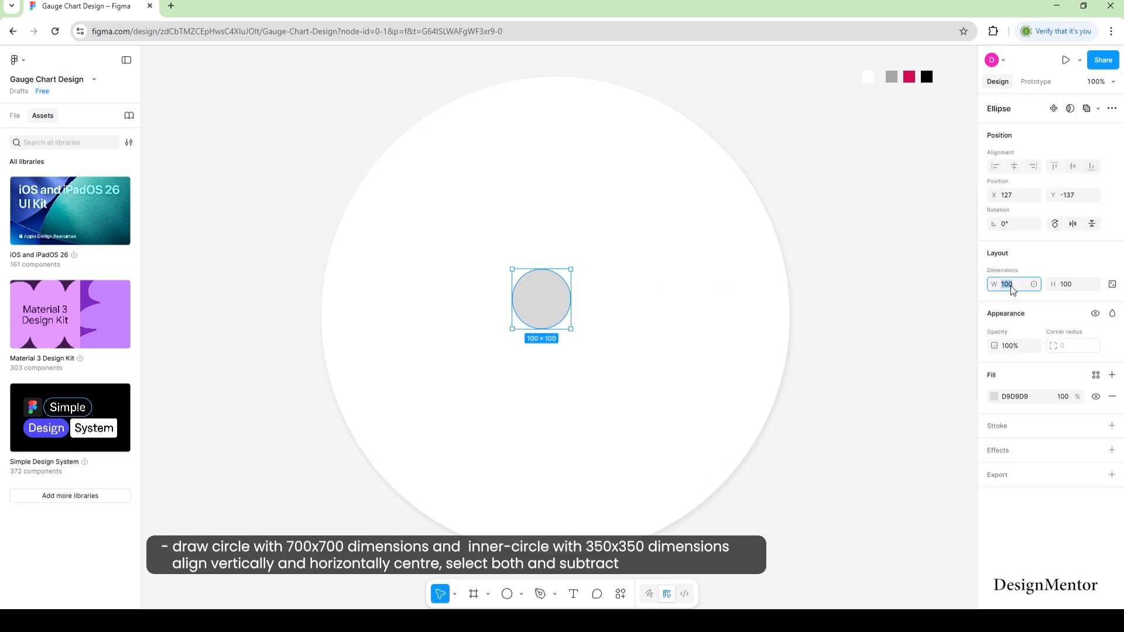
{"action": "type", "text": "700"}
{"action": "key", "text": "Tab"}
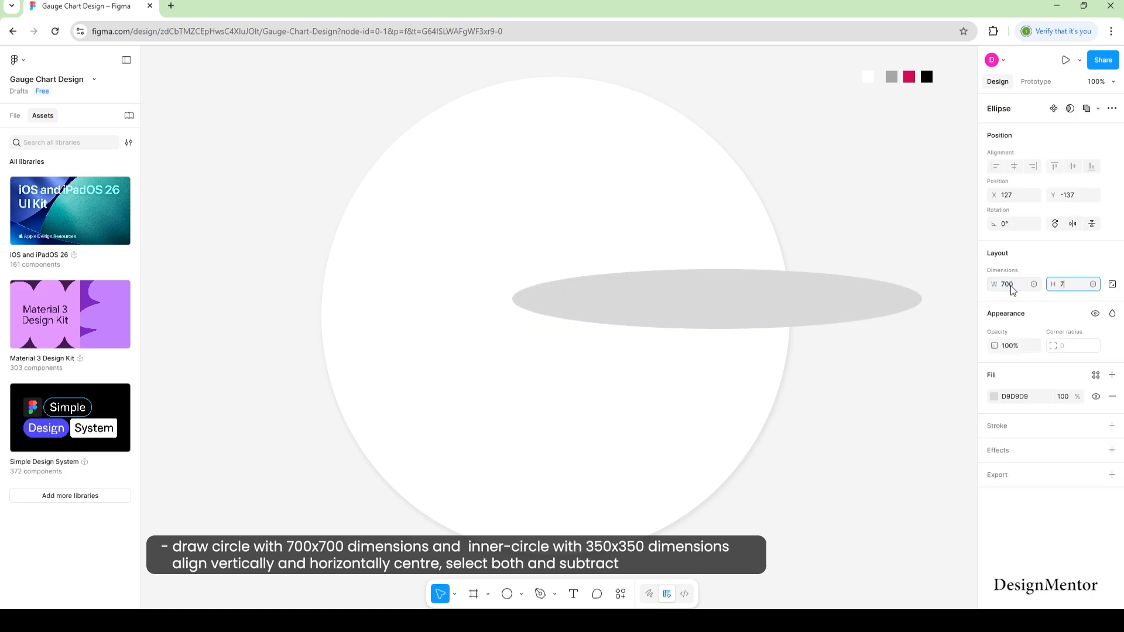
{"action": "key", "text": "Return"}
{"action": "left_click_drag", "start_coordinate": [859, 351], "coordinate": [655, 241]}
Fill the 700×700 circle with the grey swatch colour.
{"action": "key", "text": "i"}
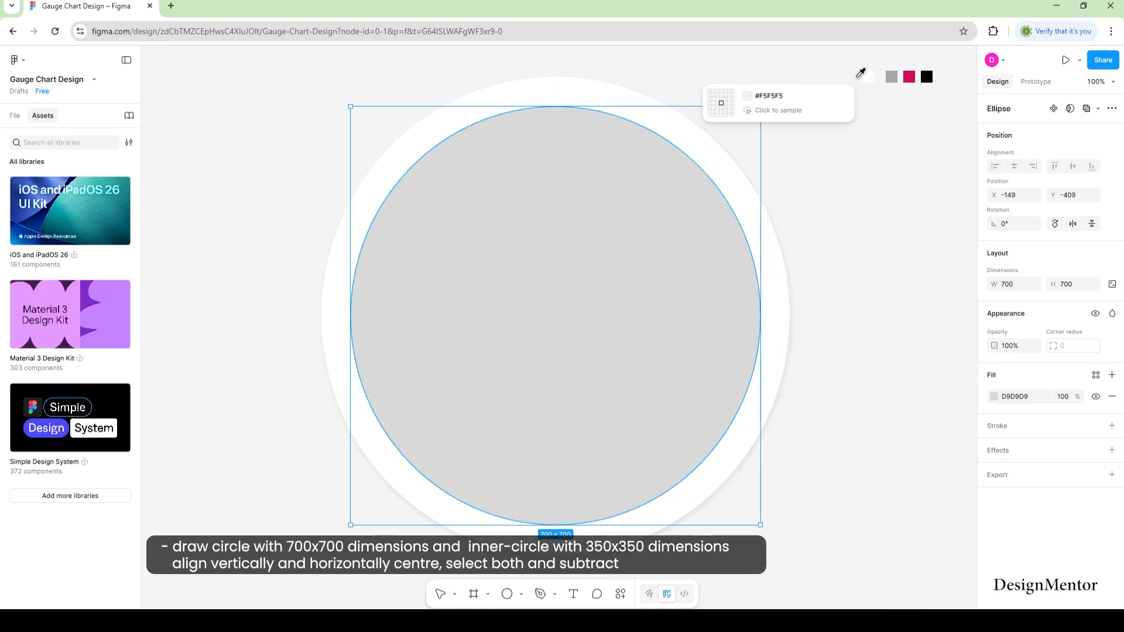
{"action": "left_click", "coordinate": [891, 76]}
{"action": "left_click", "coordinate": [912, 265]}
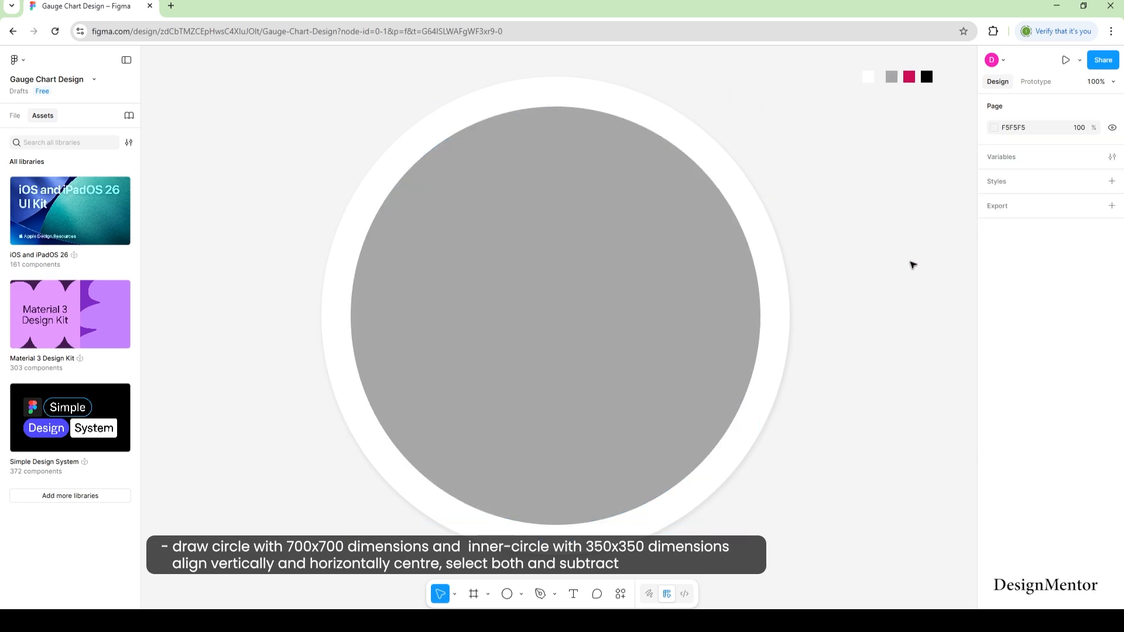
{"action": "left_click", "coordinate": [671, 324]}
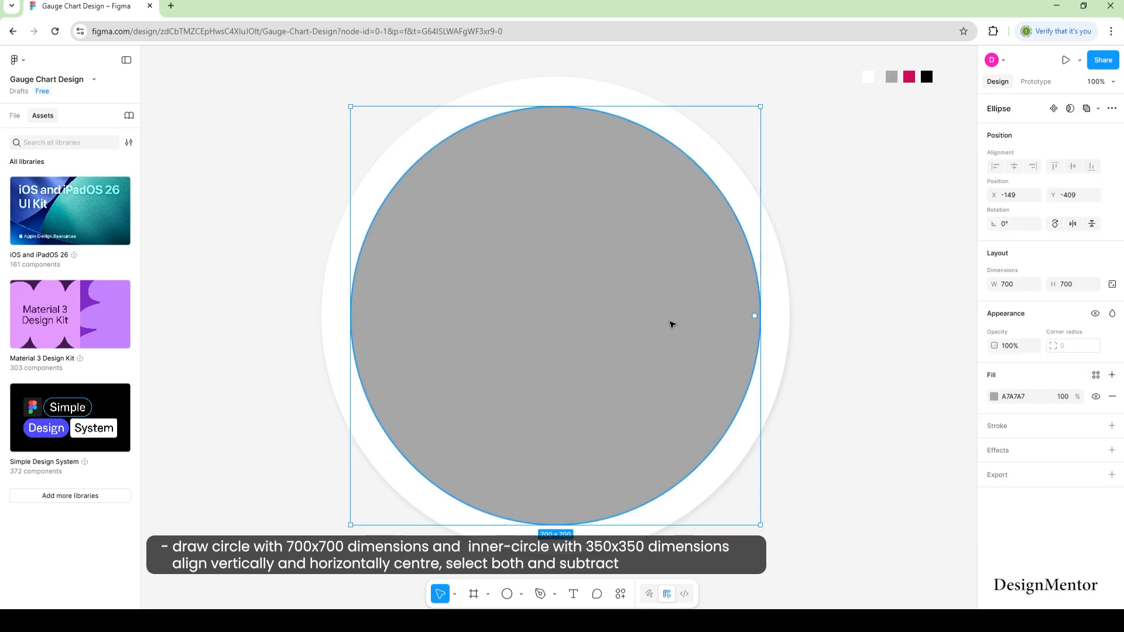
Draw a 350×350 circle centred within the grey circle.
{"action": "left_click", "coordinate": [521, 594]}
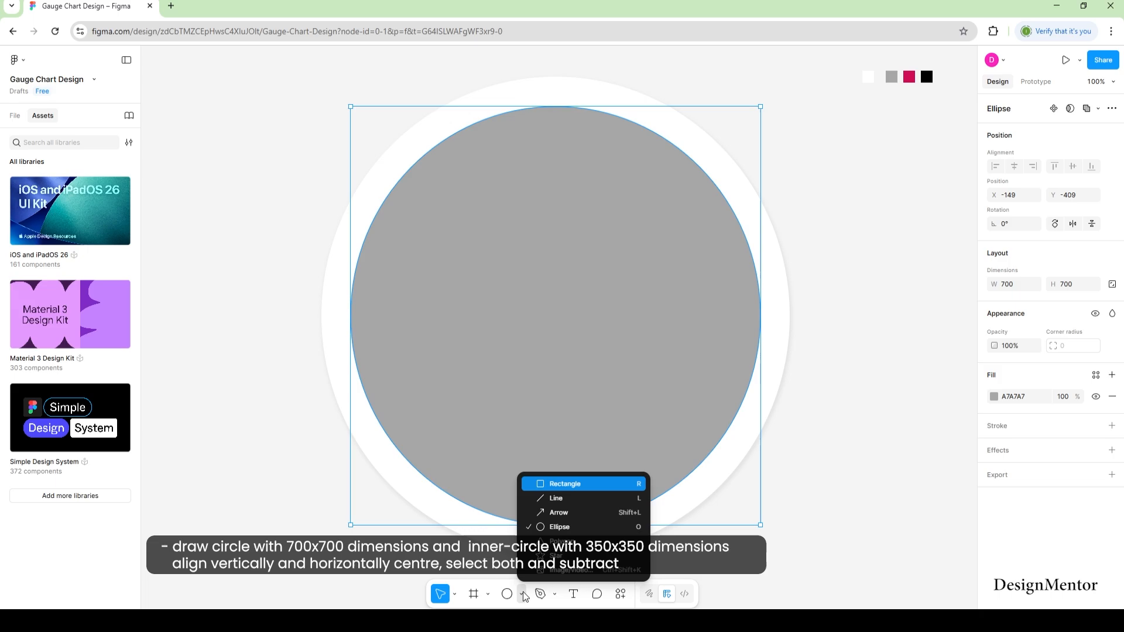
{"action": "left_click", "coordinate": [550, 527]}
{"action": "left_click", "coordinate": [516, 273]}
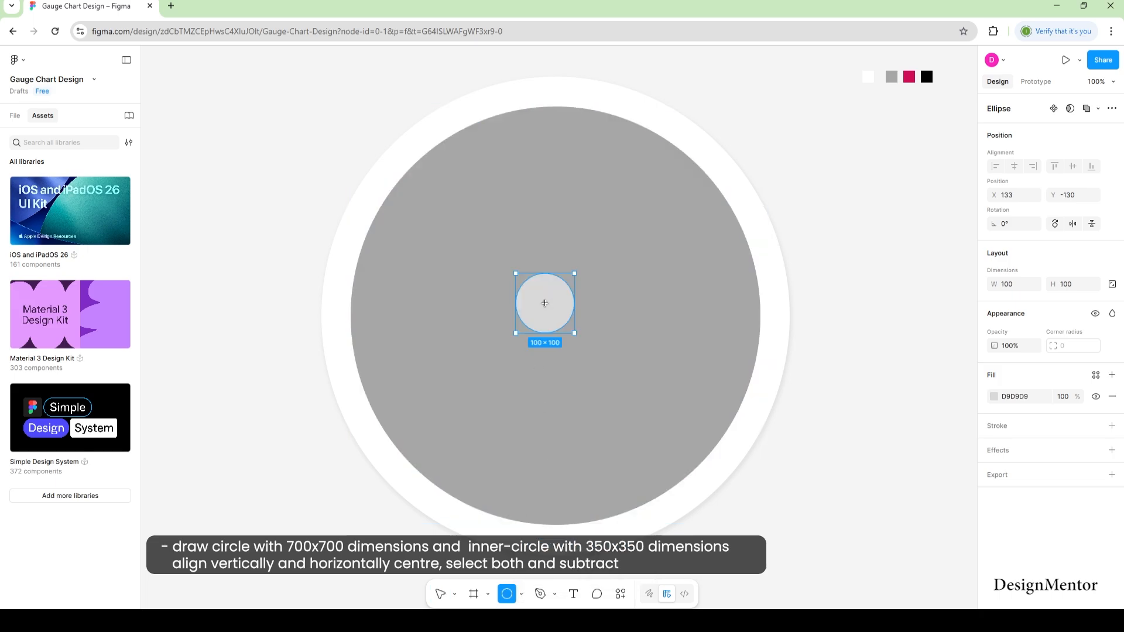
{"action": "left_click", "coordinate": [1015, 285]}
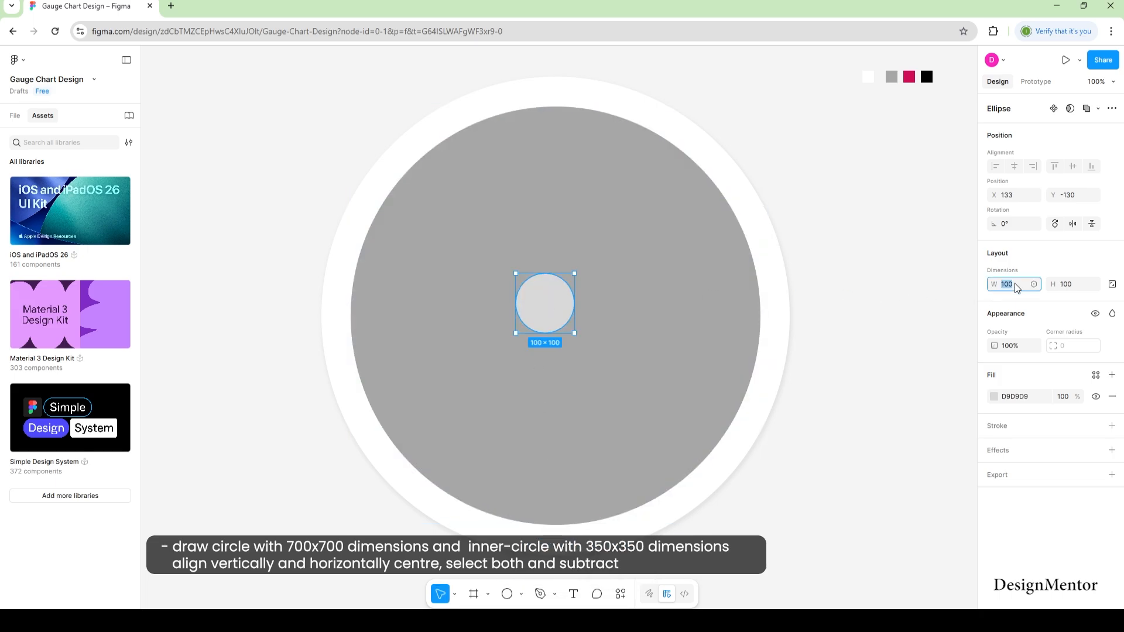
{"action": "type", "text": "350"}
{"action": "key", "text": "Tab"}
{"action": "type", "text": "350"}
{"action": "key", "text": "Return"}
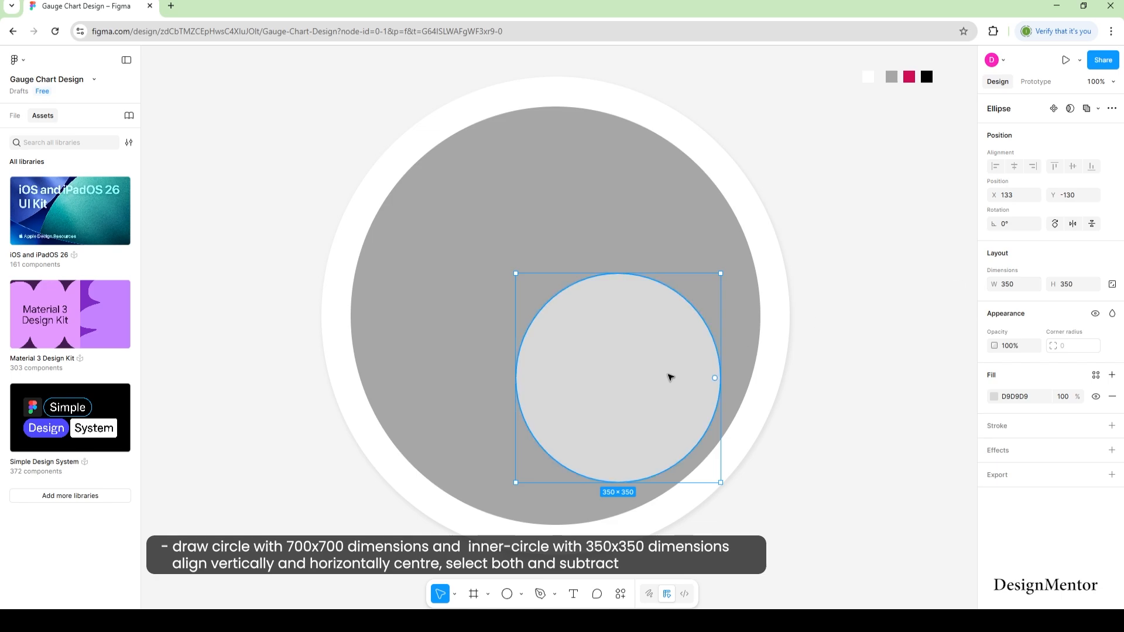
{"action": "left_click_drag", "start_coordinate": [656, 374], "coordinate": [594, 315]}
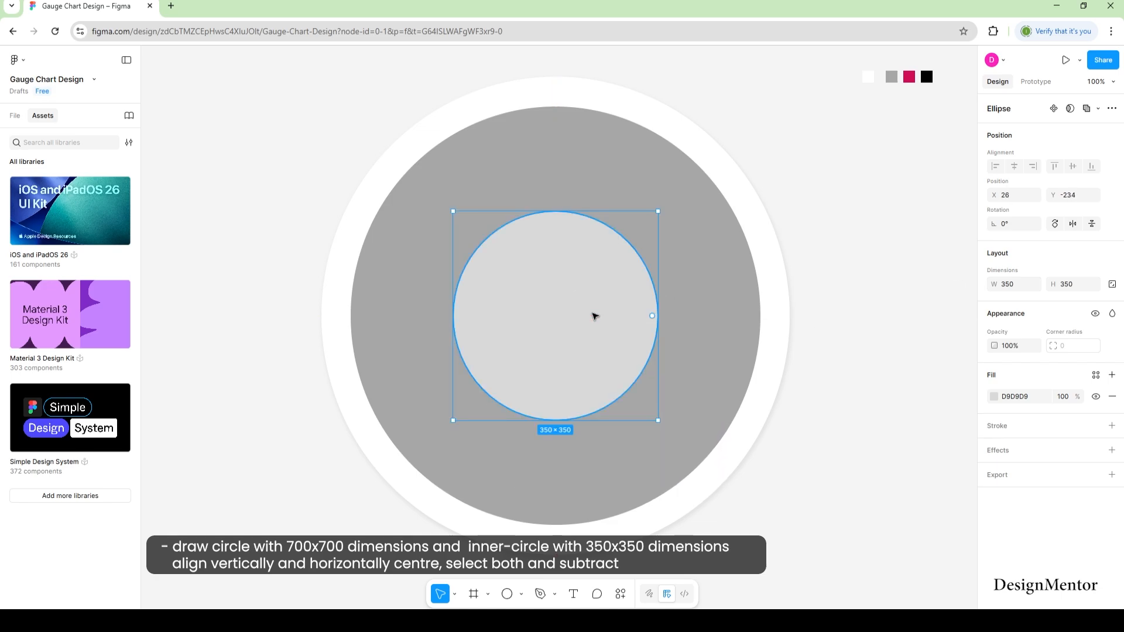
Subtract the 350×350 circle from the grey circle to form a ring.
{"action": "left_click", "coordinate": [687, 251], "text": "shift"}
{"action": "left_click", "coordinate": [1097, 108]}
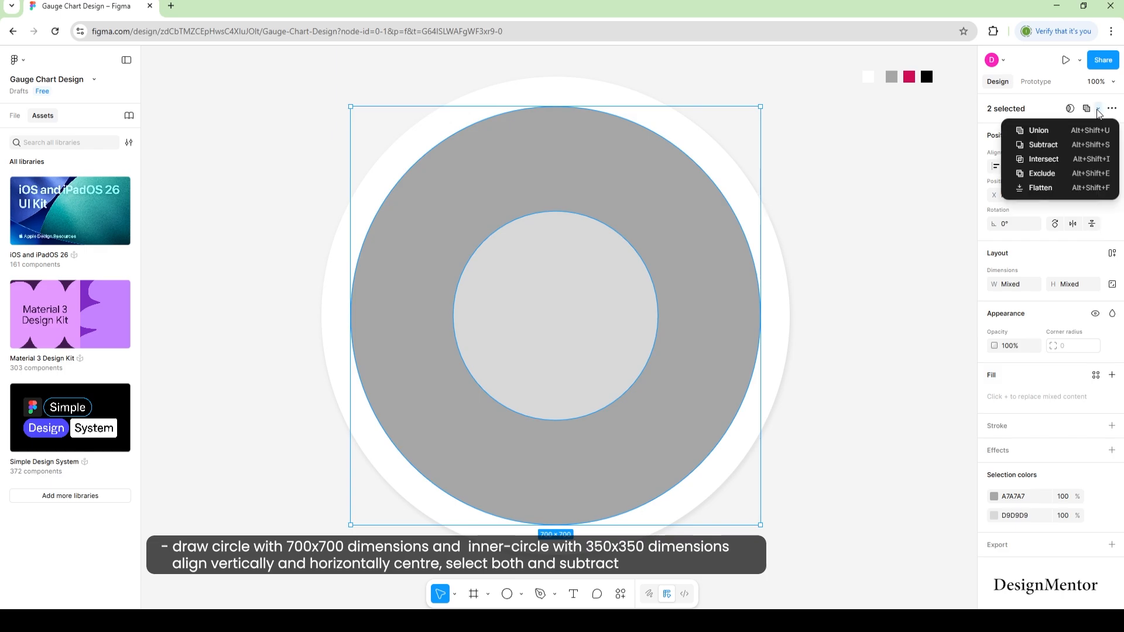
{"action": "left_click", "coordinate": [1069, 146]}
{"action": "left_click", "coordinate": [910, 349]}
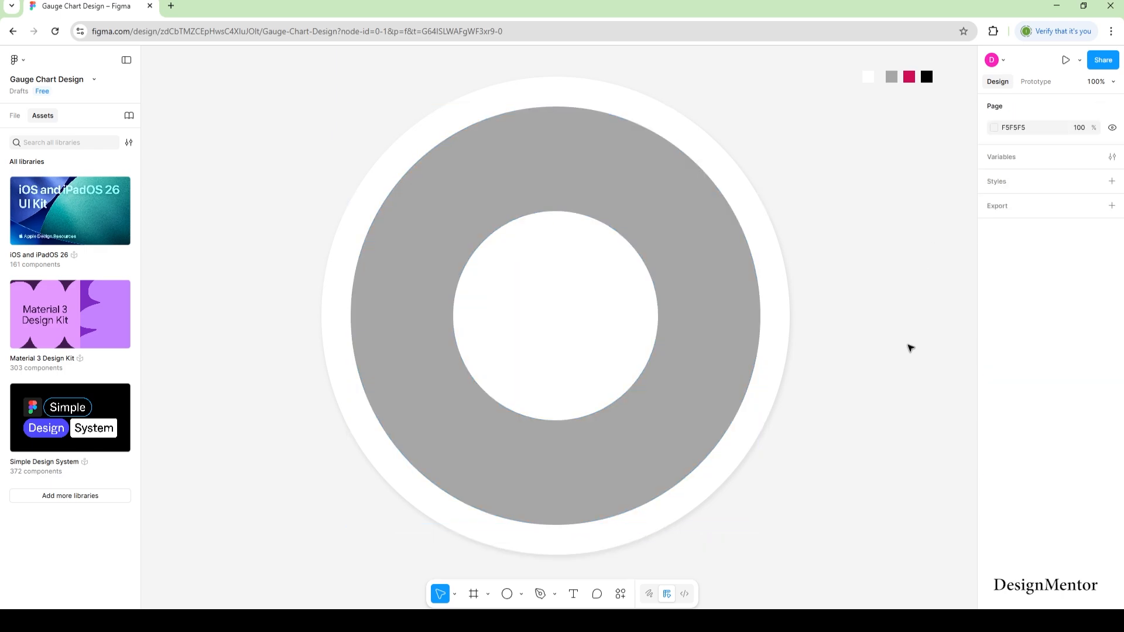
Subtract a rectangle covering the ring's lower half, leaving a grey semicircular arc.
{"action": "left_click", "coordinate": [521, 595]}
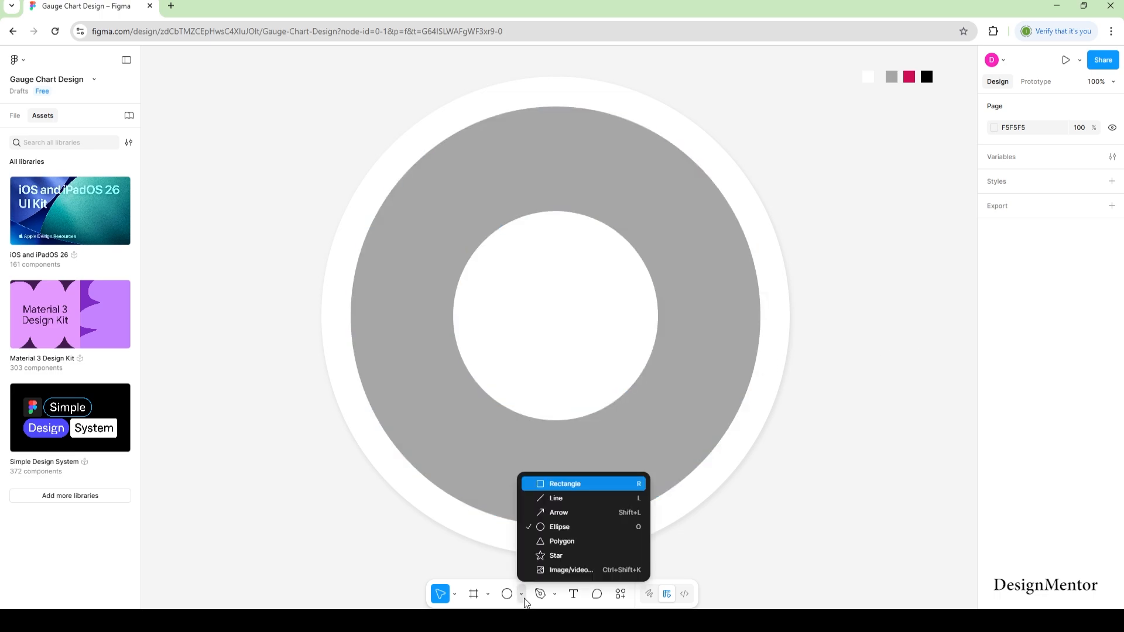
{"action": "left_click", "coordinate": [550, 489]}
{"action": "left_click_drag", "start_coordinate": [809, 546], "coordinate": [236, 311]}
{"action": "mouse_move", "coordinate": [544, 378]}
{"action": "left_mouse_down"}
{"action": "mouse_move", "coordinate": [554, 414]}
{"action": "mouse_move", "coordinate": [554, 389]}
{"action": "mouse_move", "coordinate": [574, 389]}
{"action": "mouse_move", "coordinate": [562, 384]}
{"action": "mouse_move", "coordinate": [562, 439]}
{"action": "mouse_move", "coordinate": [565, 381]}
{"action": "left_mouse_up"}
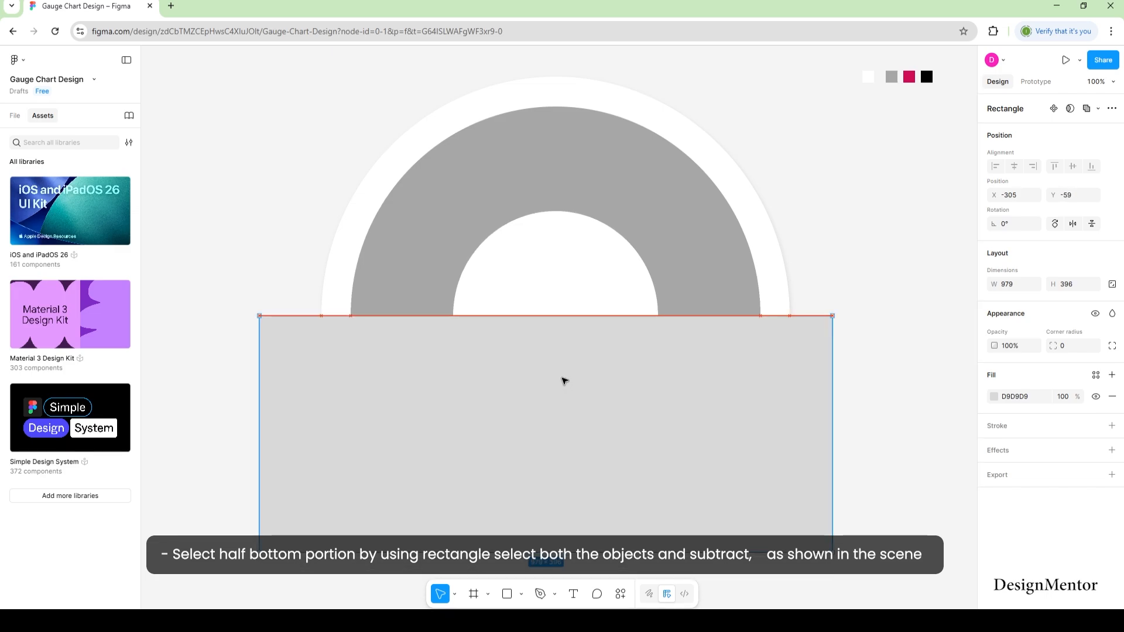
{"action": "left_click", "coordinate": [693, 270], "text": "shift"}
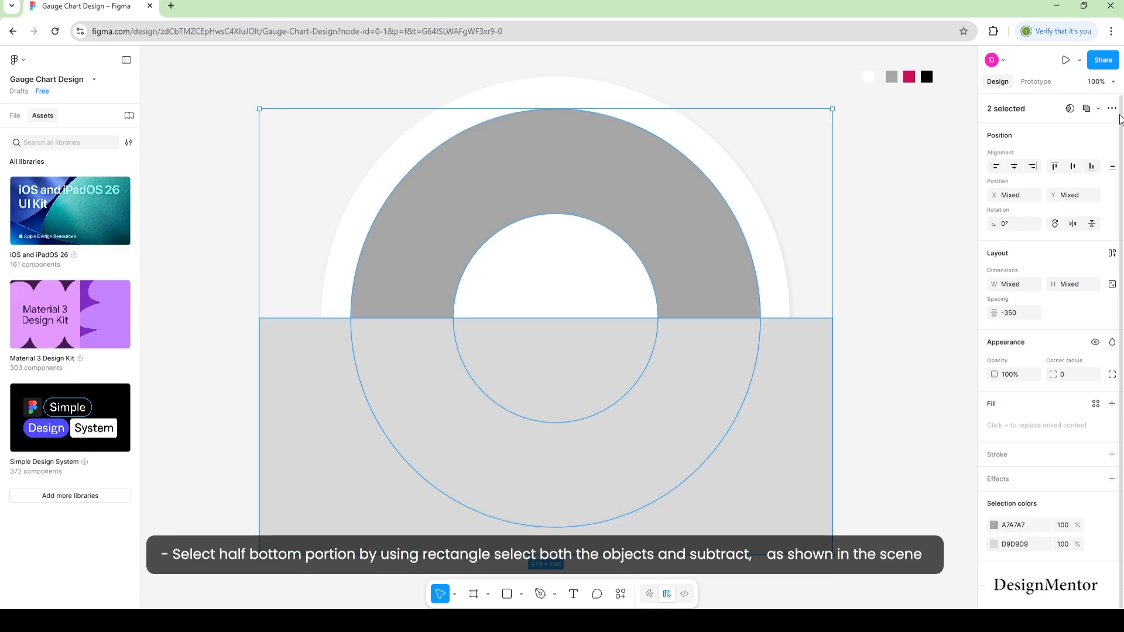
{"action": "left_click", "coordinate": [1097, 110]}
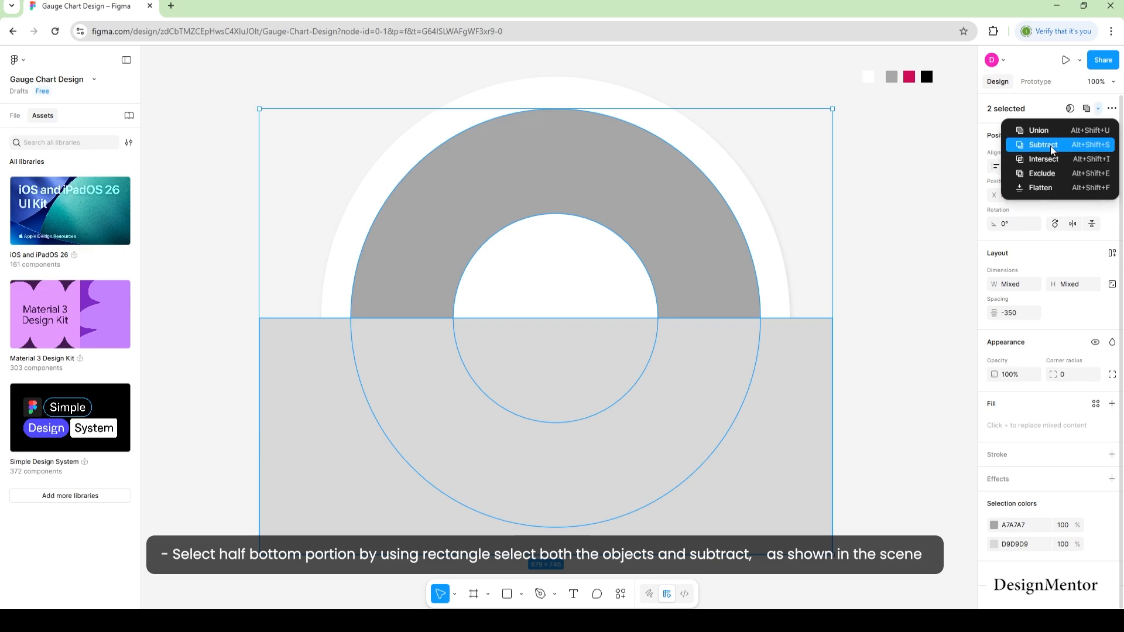
{"action": "left_click", "coordinate": [1053, 142]}
{"action": "left_click", "coordinate": [912, 352]}
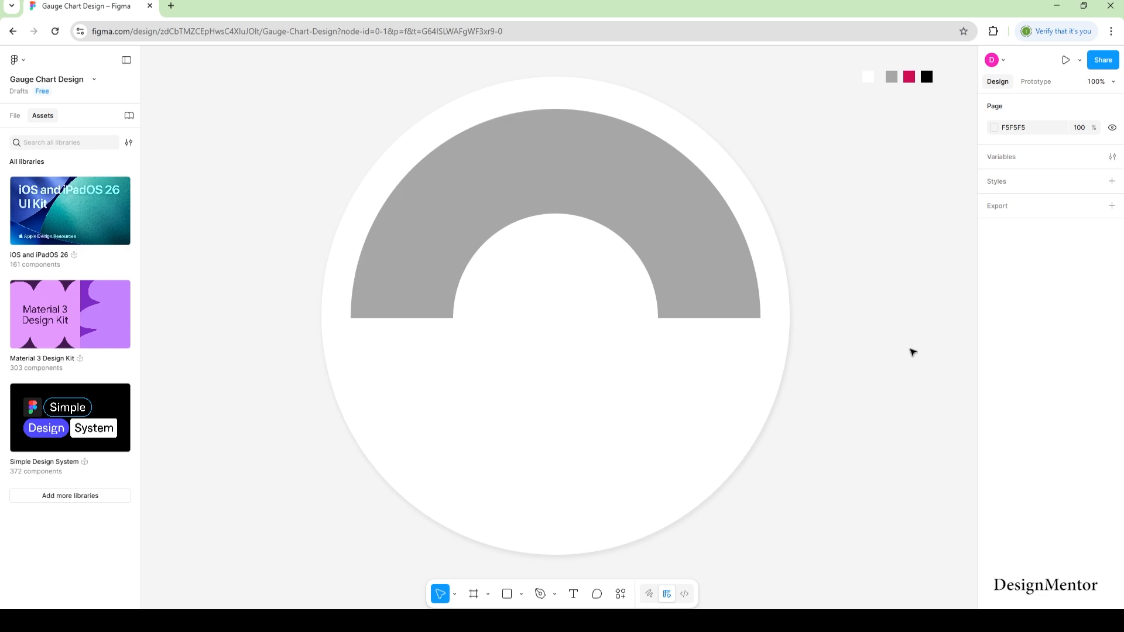
Draw a right triangle at the arc's right end with grey fill and no outline.
{"action": "key", "text": "p"}
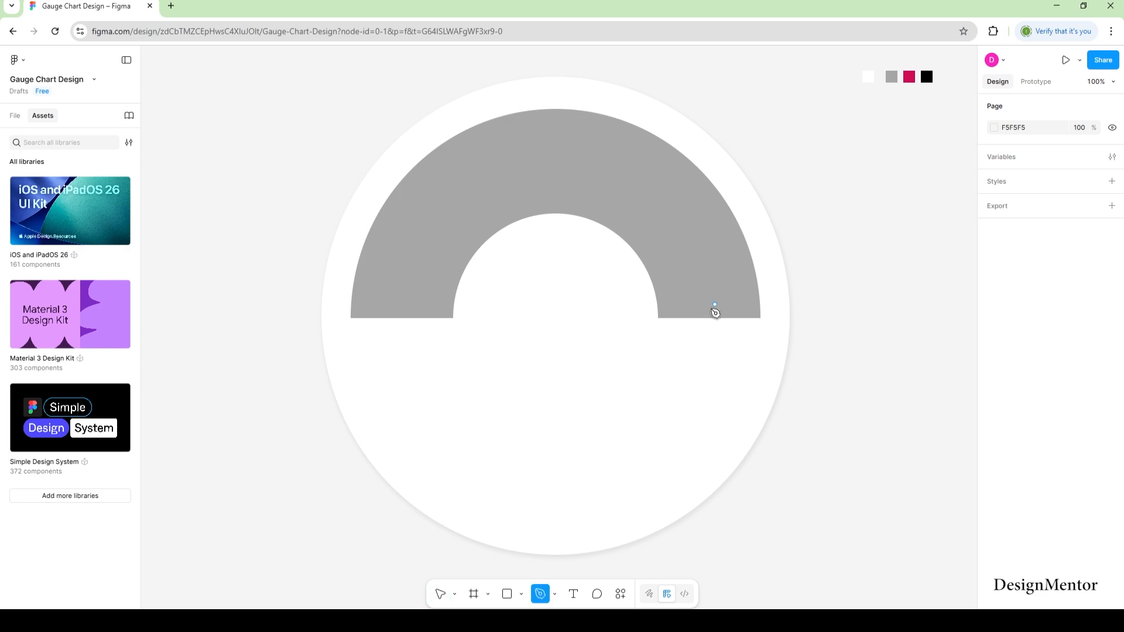
{"action": "left_click", "coordinate": [634, 331]}
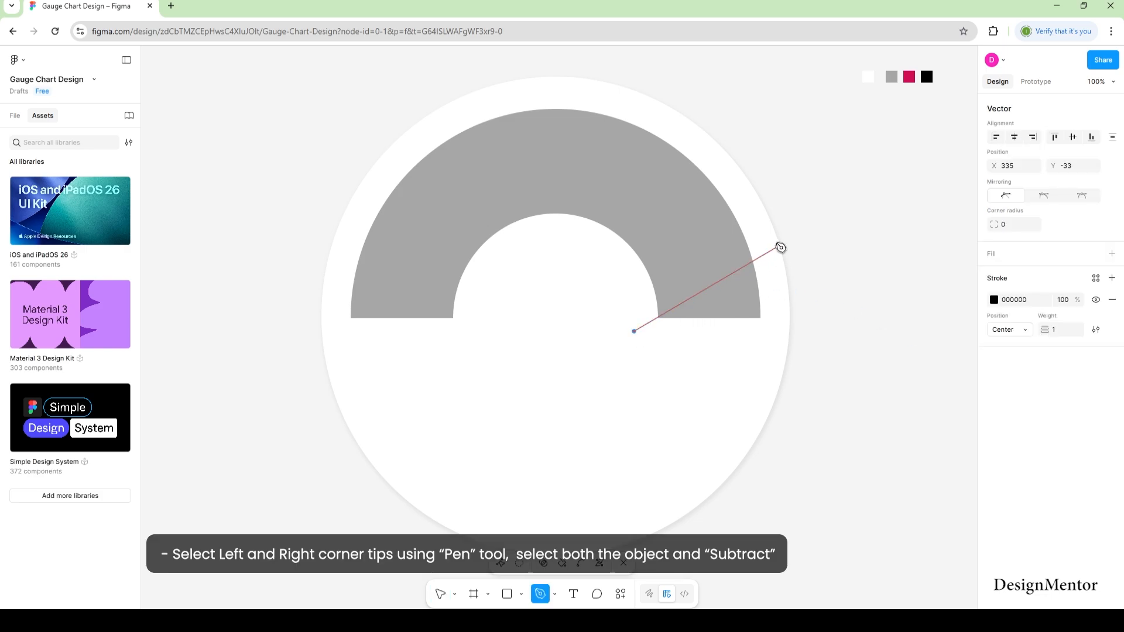
{"action": "left_click", "coordinate": [780, 245]}
{"action": "left_click", "coordinate": [781, 332]}
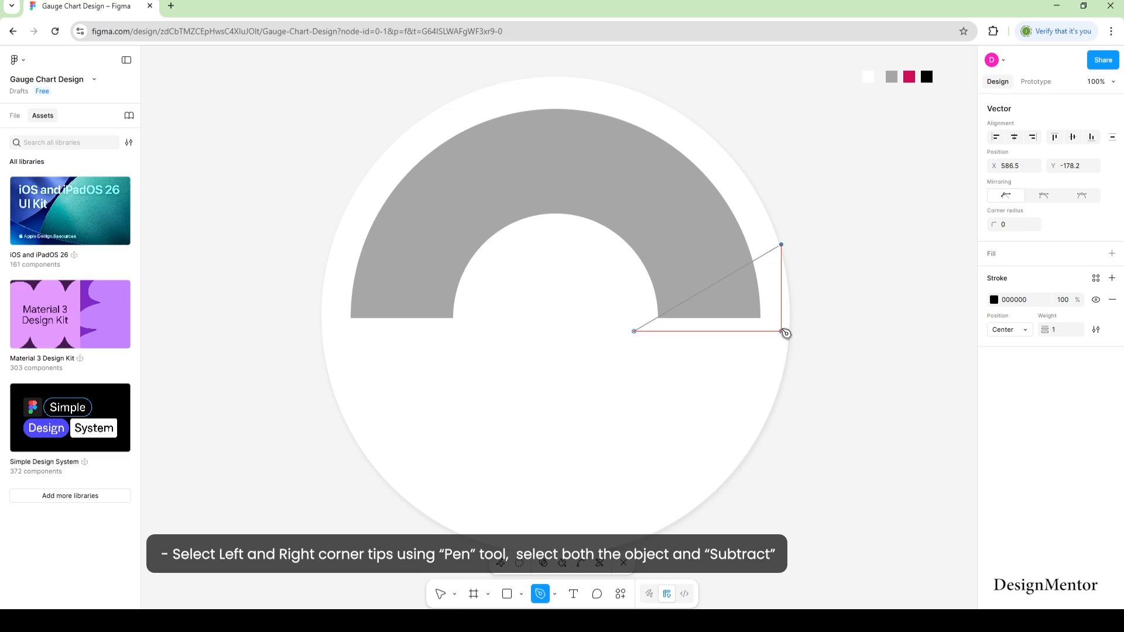
{"action": "left_click", "coordinate": [635, 331]}
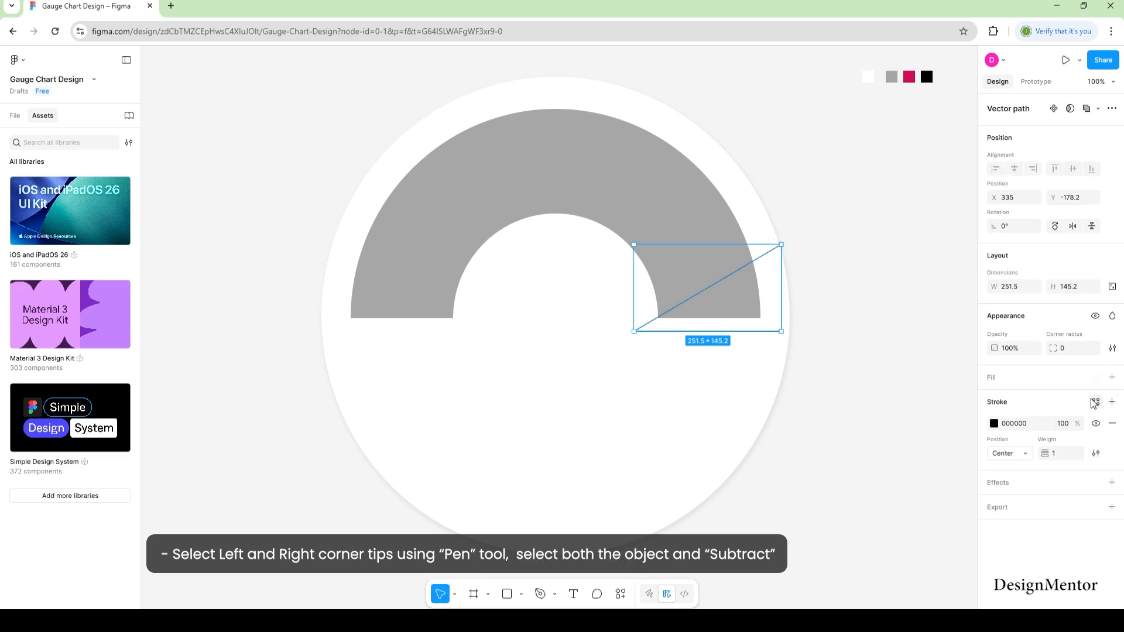
{"action": "left_click", "coordinate": [1035, 384]}
{"action": "left_click", "coordinate": [1111, 449]}
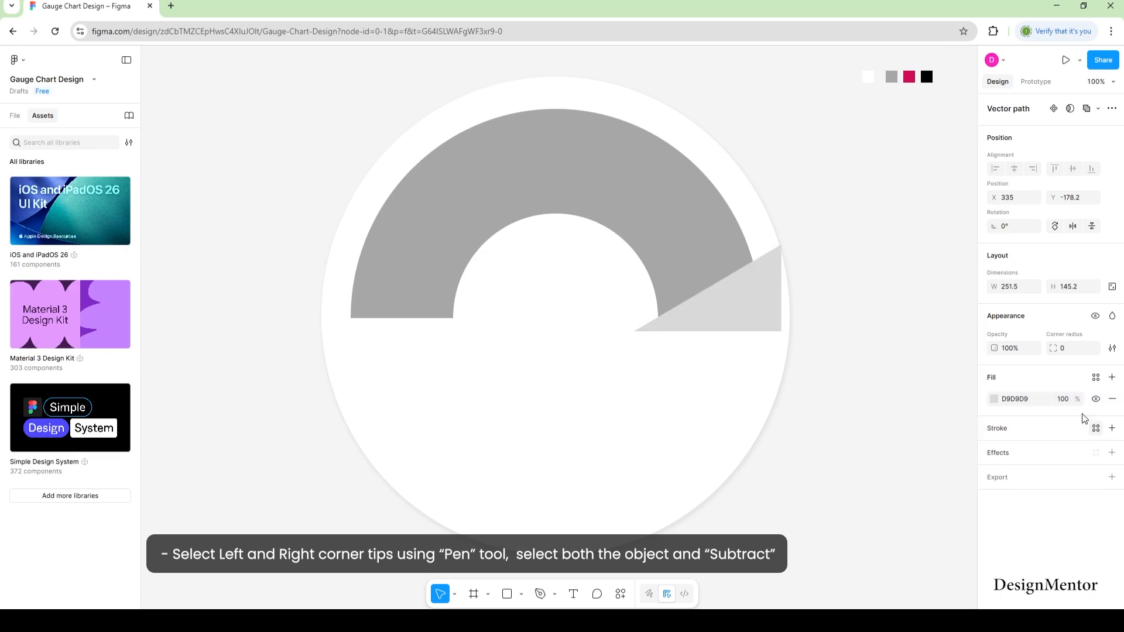
{"action": "left_click", "coordinate": [884, 349]}
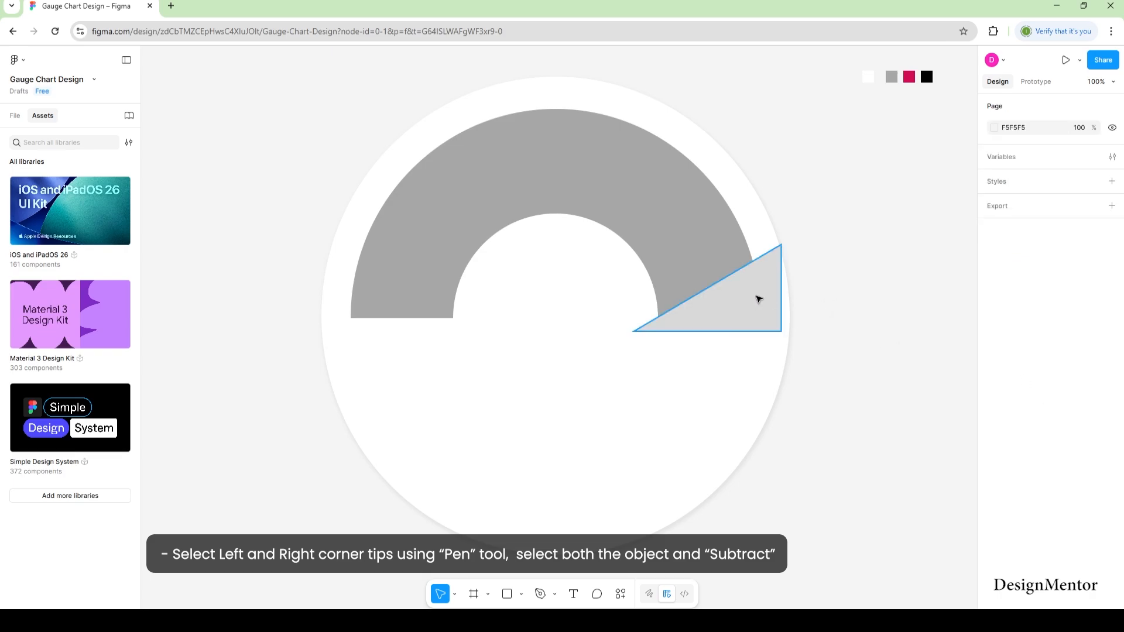
Flip a copy of the triangle horizontally and move it to the arc's left end.
{"action": "left_click", "coordinate": [757, 297]}
{"action": "right_click", "coordinate": [757, 298]}
{"action": "left_click", "coordinate": [877, 244]}
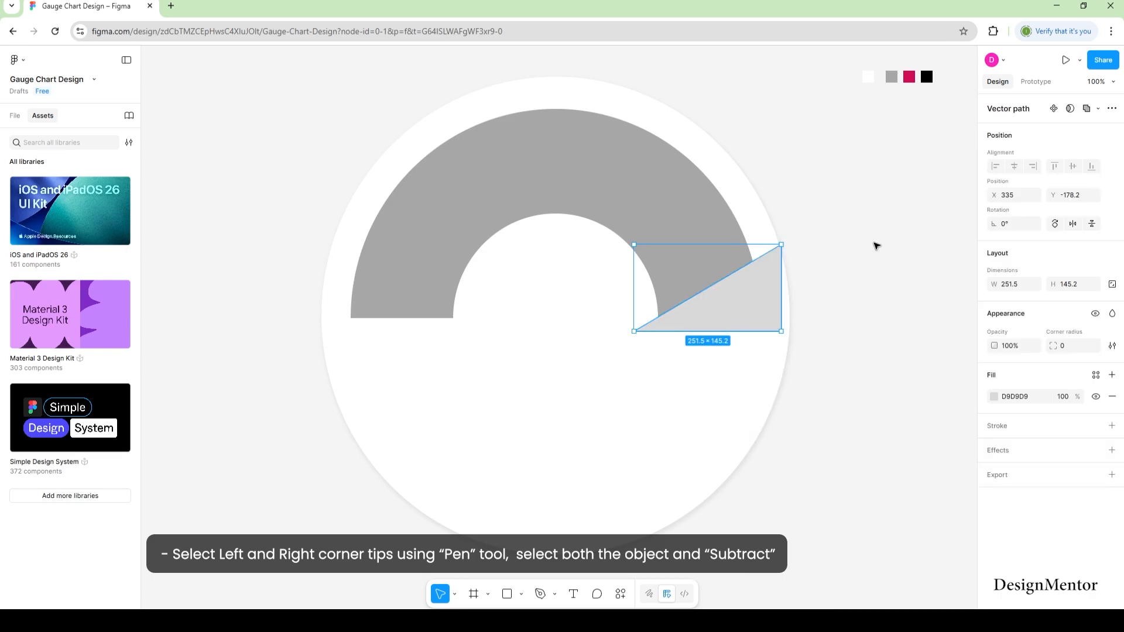
{"action": "right_click", "coordinate": [742, 290]}
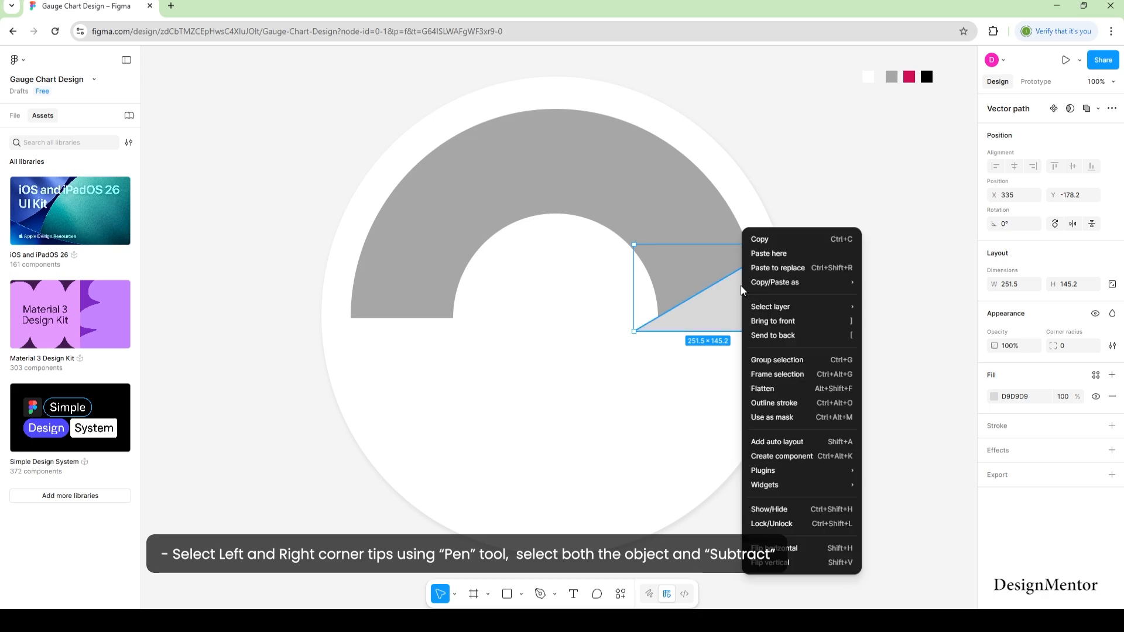
{"action": "left_click", "coordinate": [773, 548]}
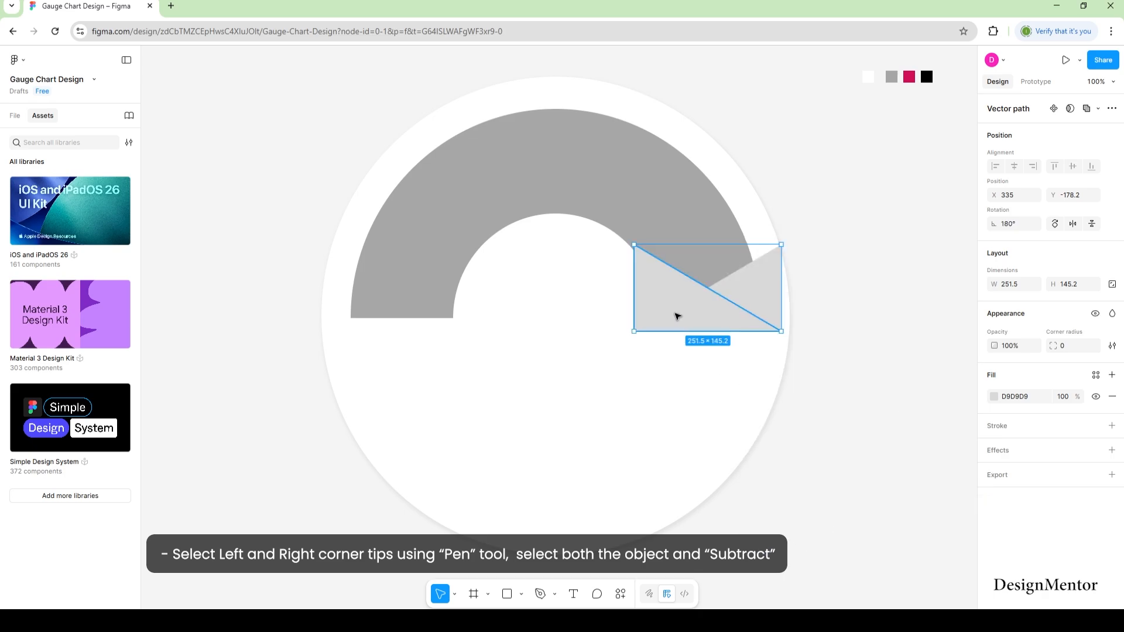
{"action": "left_click_drag", "start_coordinate": [664, 318], "coordinate": [373, 326]}
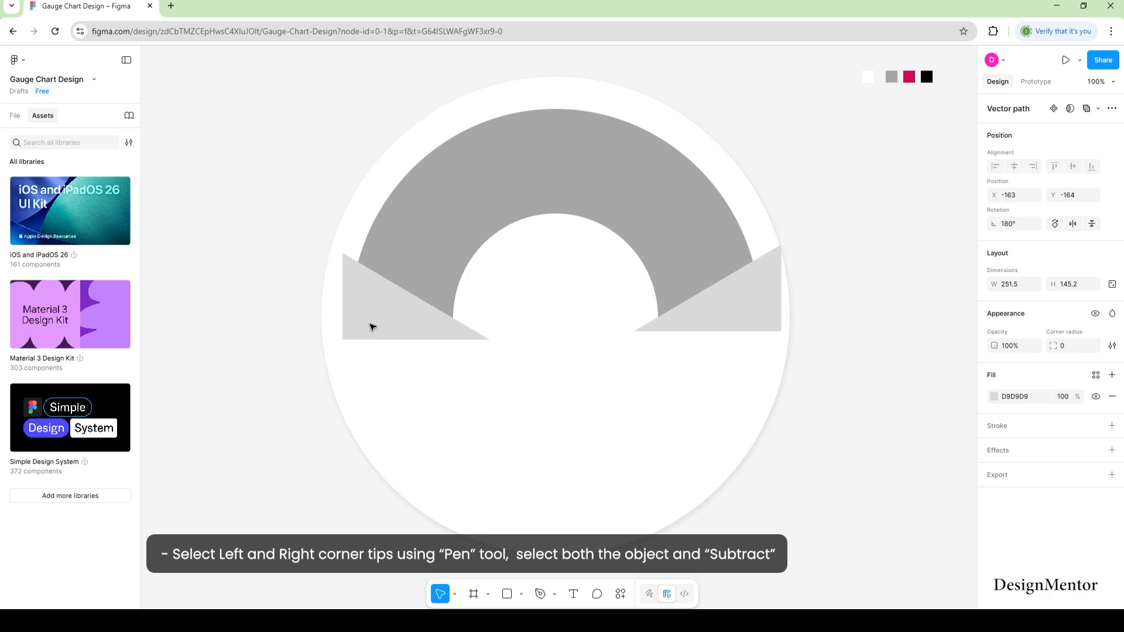
Union the two triangles into one shape.
{"action": "left_click", "coordinate": [697, 322], "text": "shift"}
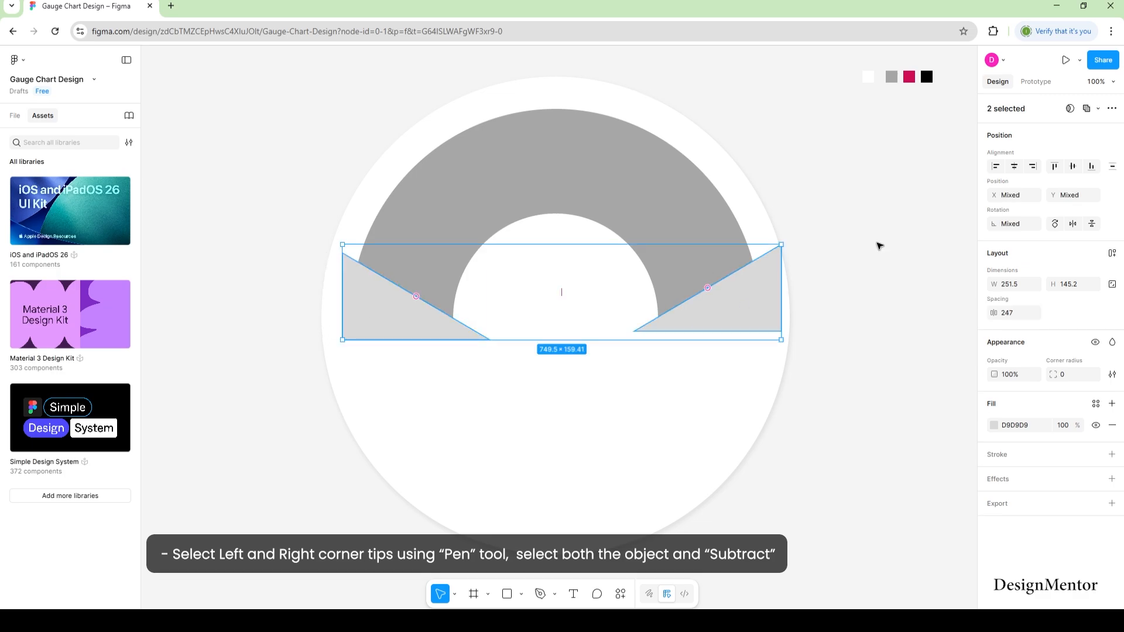
{"action": "left_click", "coordinate": [1099, 109]}
{"action": "left_click", "coordinate": [1056, 134]}
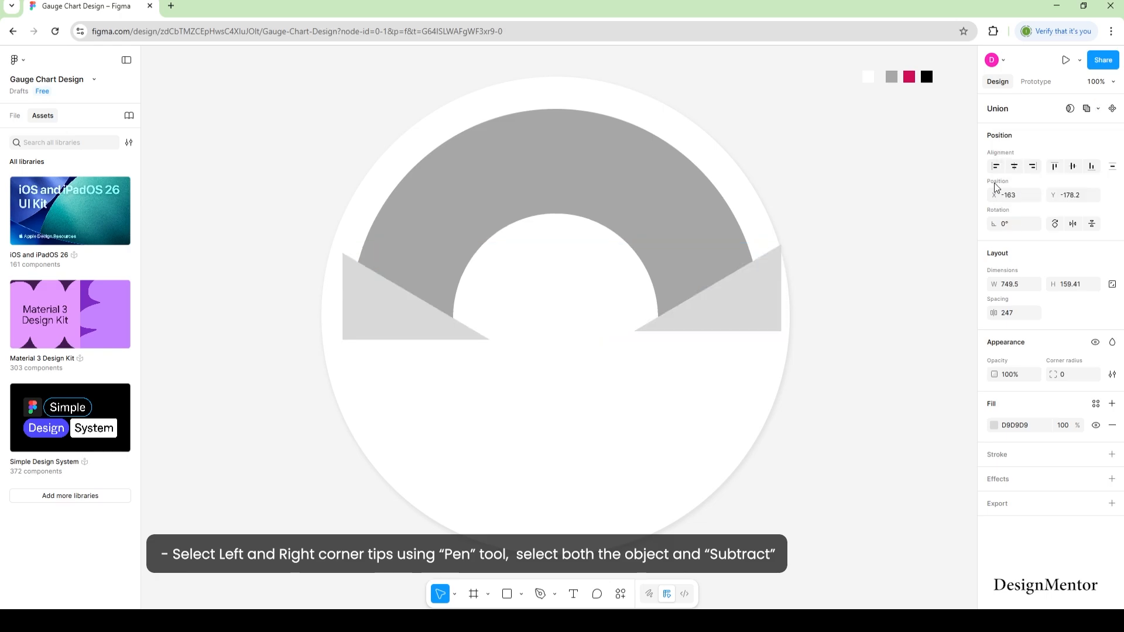
{"action": "left_click", "coordinate": [896, 329]}
Subtract the merged triangles from the grey arc to angle its ends.
{"action": "left_click", "coordinate": [741, 305]}
{"action": "left_click", "coordinate": [650, 185], "text": "shift"}
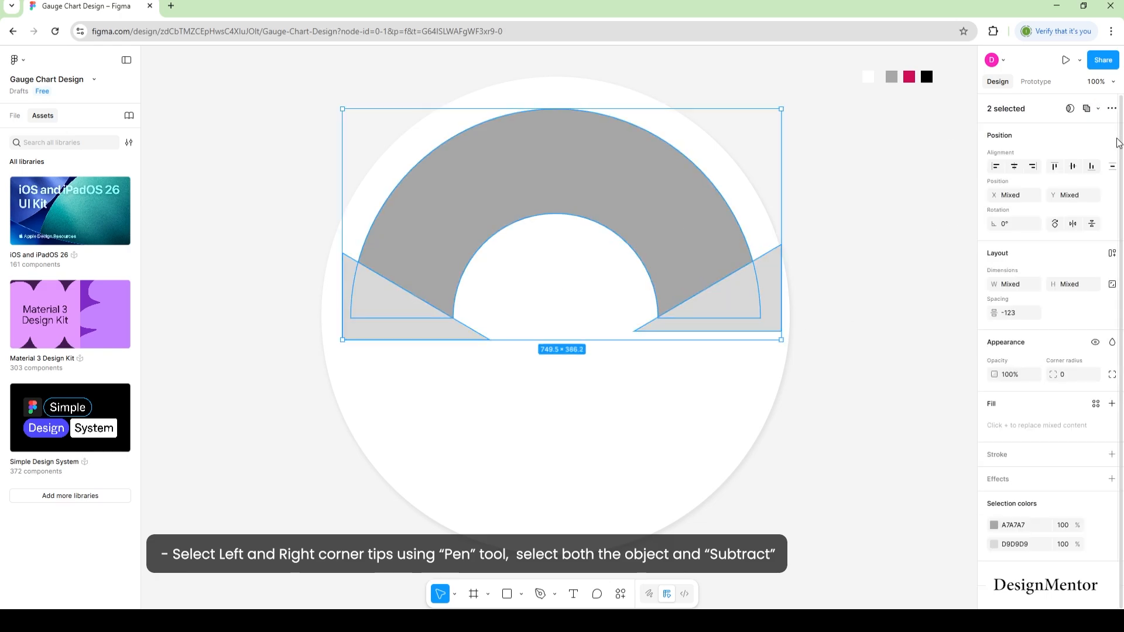
{"action": "left_click", "coordinate": [1099, 110]}
{"action": "left_click", "coordinate": [1059, 146]}
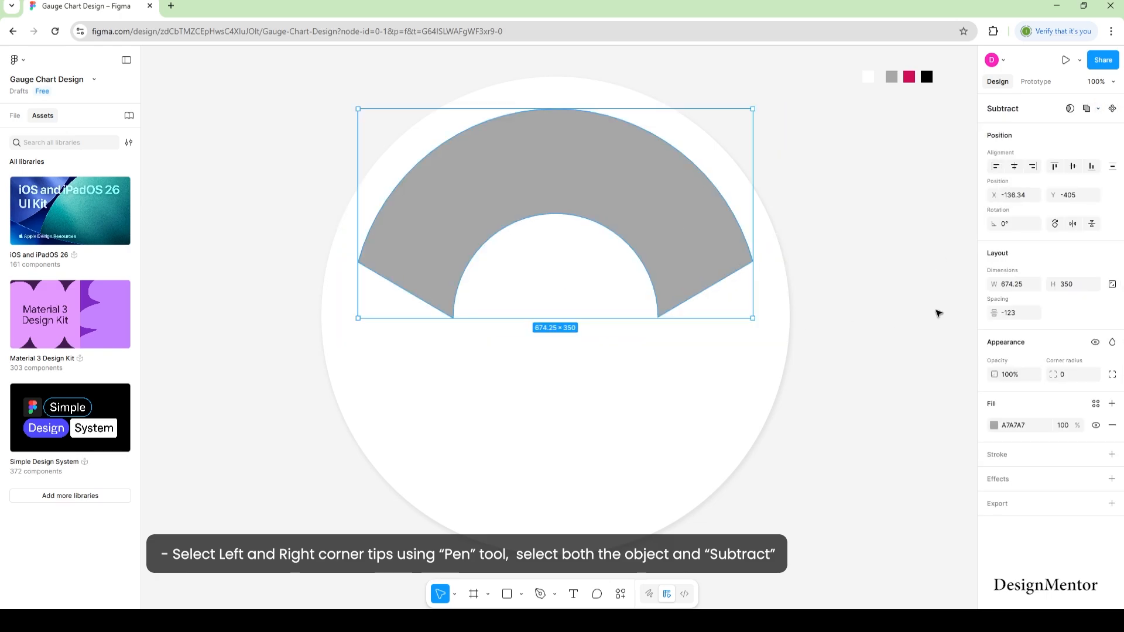
{"action": "left_click", "coordinate": [939, 334]}
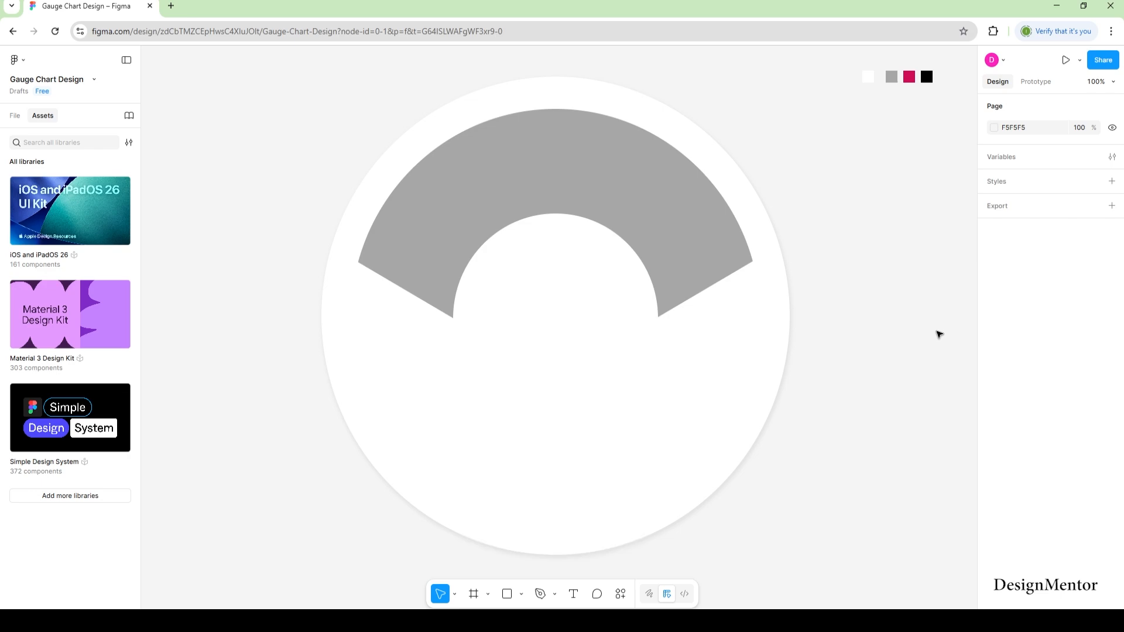
Duplicate the trimmed arc in place and fill the top copy crimson D10D55.
{"action": "right_click", "coordinate": [549, 152]}
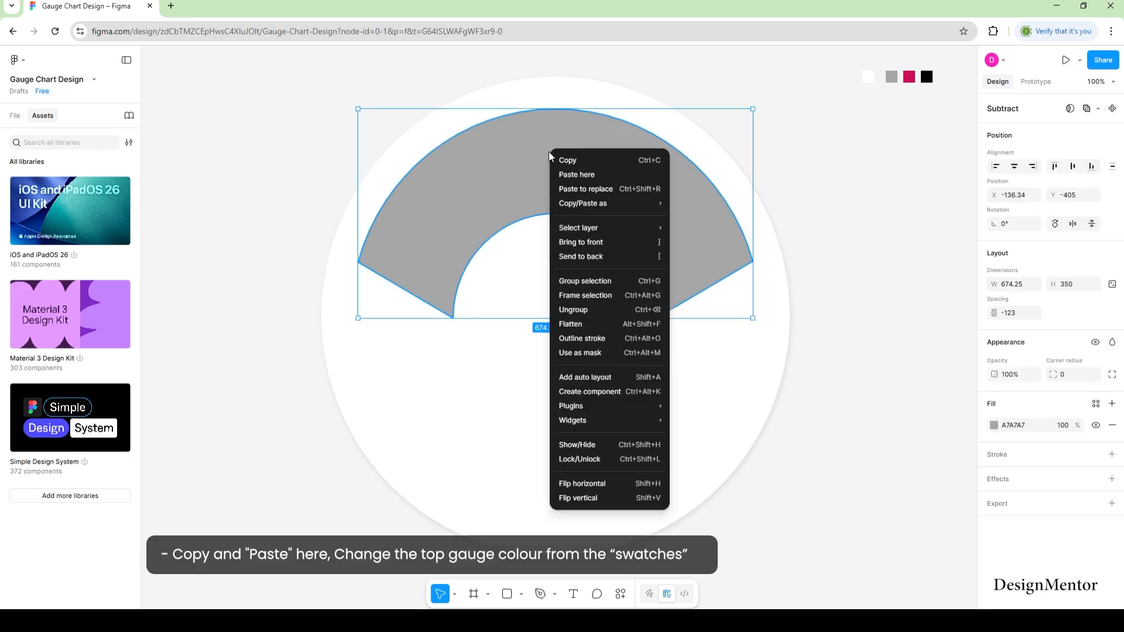
{"action": "left_click", "coordinate": [573, 158]}
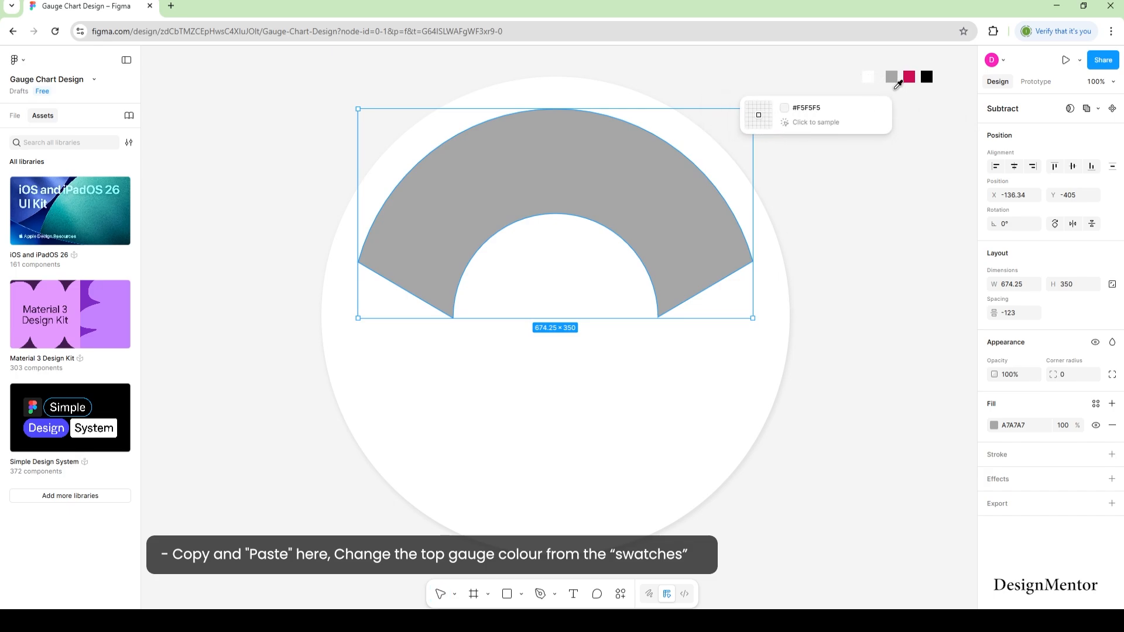
{"action": "left_click", "coordinate": [909, 77]}
{"action": "left_click", "coordinate": [921, 302]}
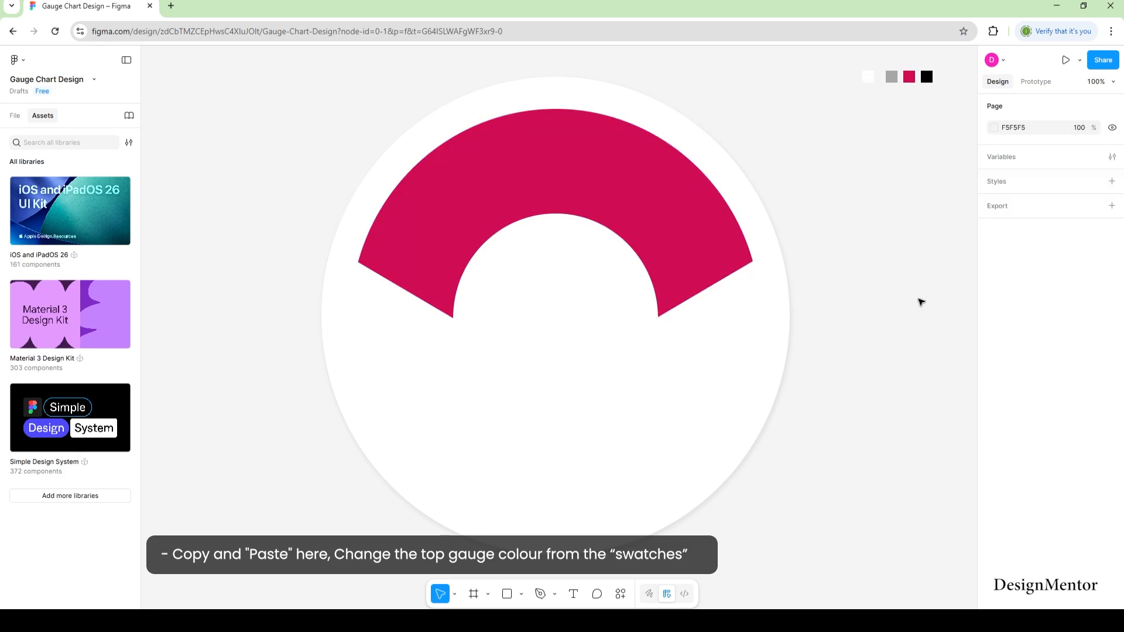
{"action": "left_click", "coordinate": [521, 594]}
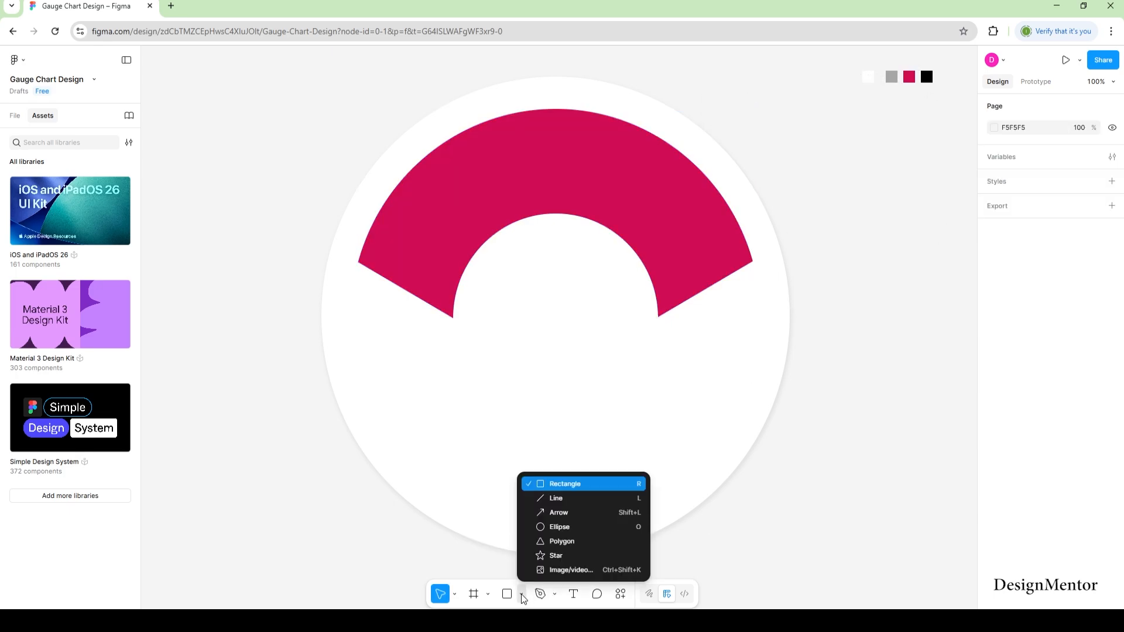
Add a 100×100 circle centred in the arc and fill it black (000000).
{"action": "left_click", "coordinate": [549, 528]}
{"action": "left_click", "coordinate": [552, 301]}
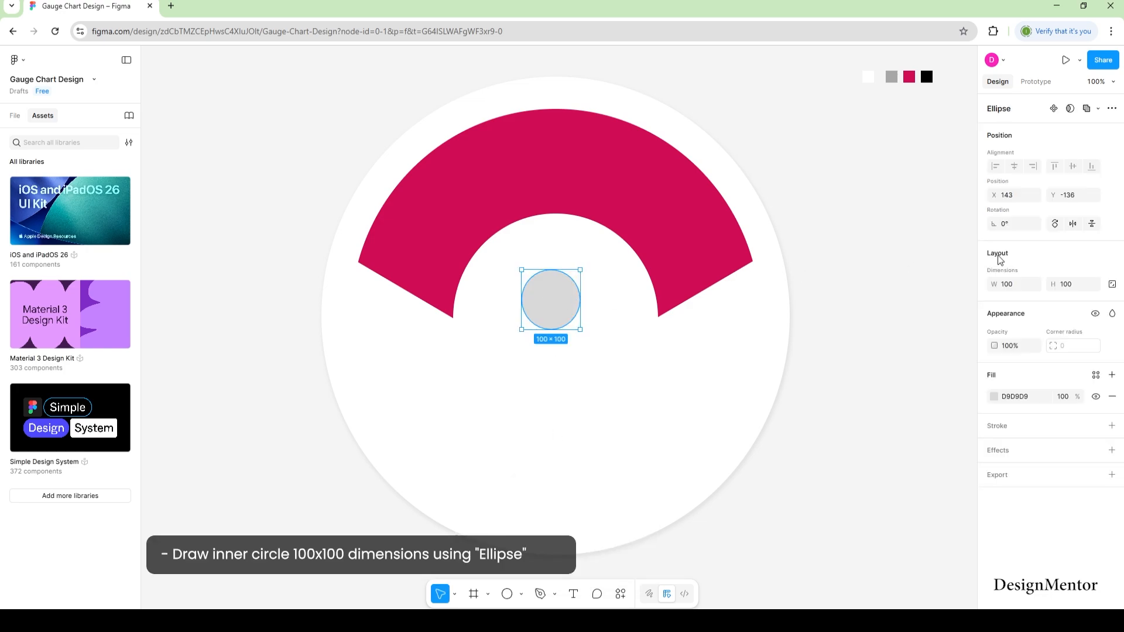
{"action": "left_click_drag", "start_coordinate": [562, 308], "coordinate": [568, 329]}
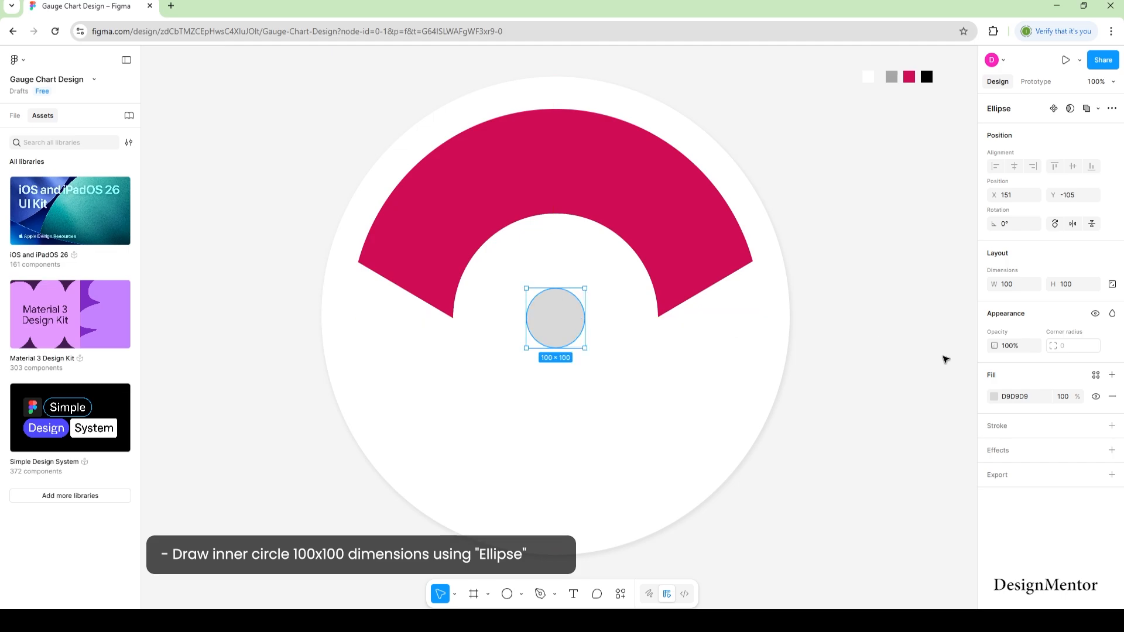
{"action": "left_click", "coordinate": [993, 397]}
{"action": "left_click_drag", "start_coordinate": [885, 402], "coordinate": [823, 503]}
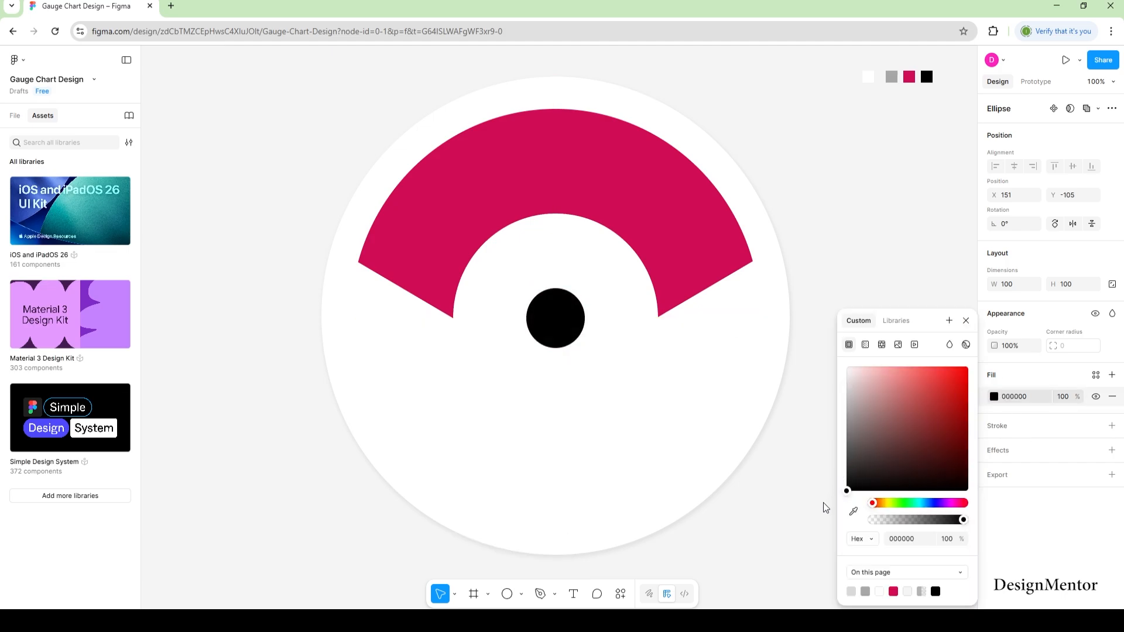
{"action": "left_click", "coordinate": [966, 320]}
{"action": "left_click", "coordinate": [929, 277]}
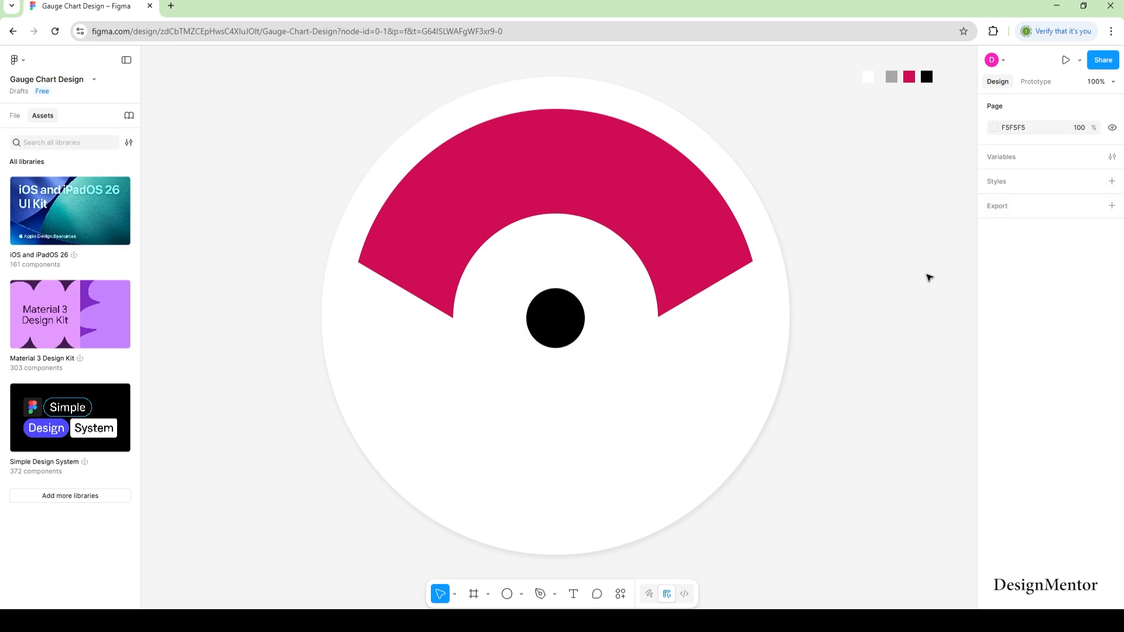
{"action": "left_click", "coordinate": [521, 594]}
Draw a 45° line from the hub centre up to the right.
{"action": "left_click", "coordinate": [555, 500]}
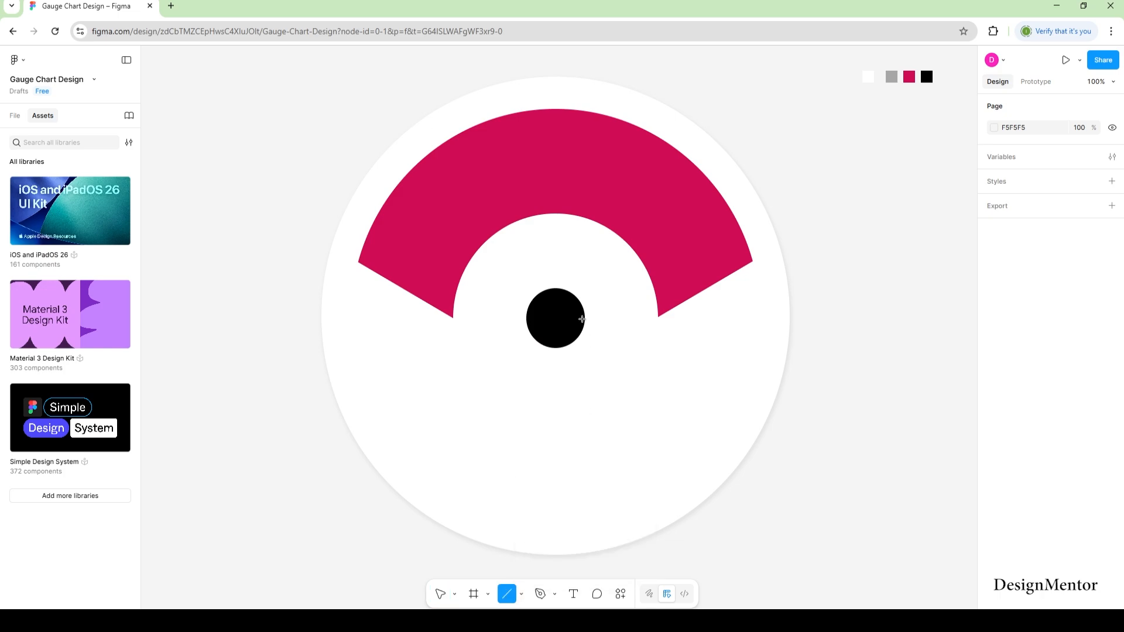
{"action": "mouse_move", "coordinate": [555, 318]}
{"action": "left_mouse_down"}
{"action": "mouse_move", "coordinate": [650, 243]}
{"action": "mouse_move", "coordinate": [764, 185]}
{"action": "left_mouse_up"}
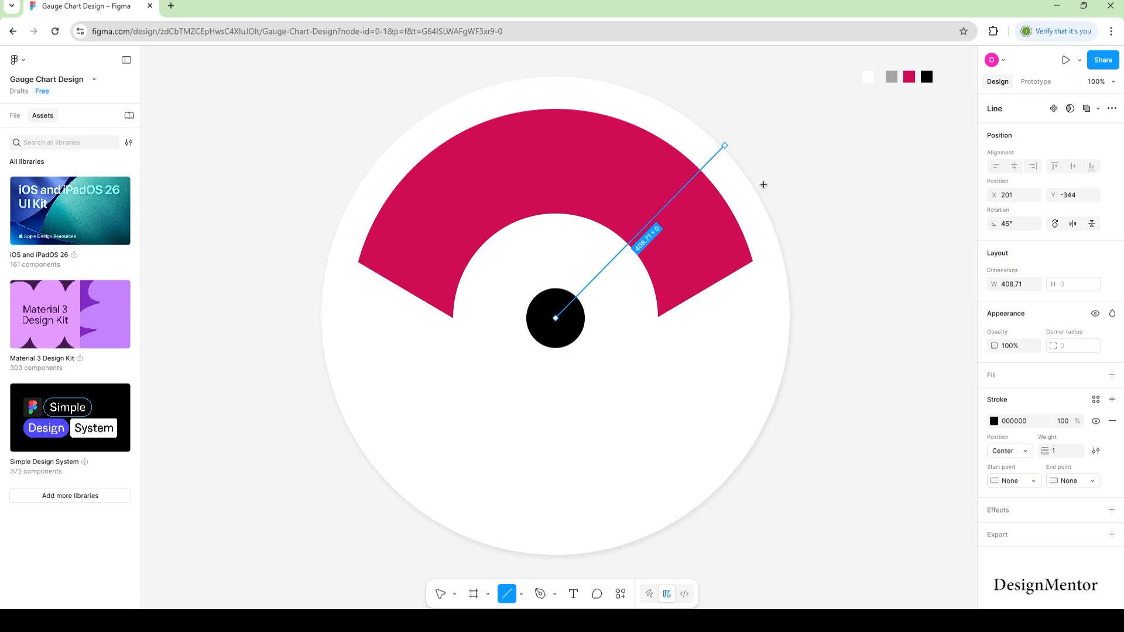
{"action": "key", "text": "v"}
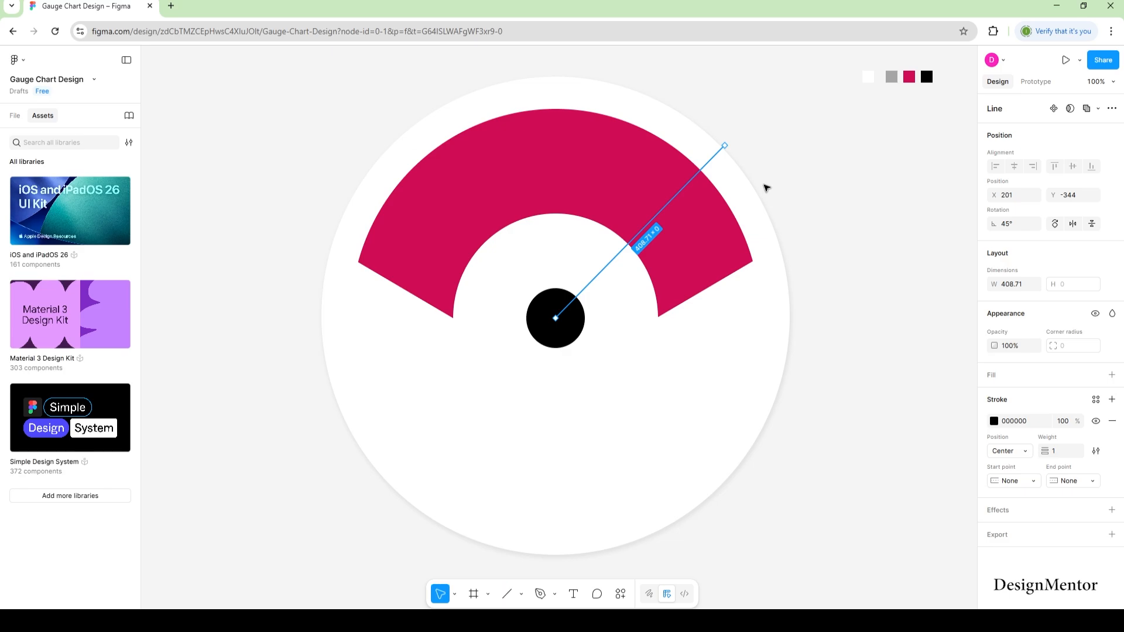
{"action": "left_click", "coordinate": [838, 195]}
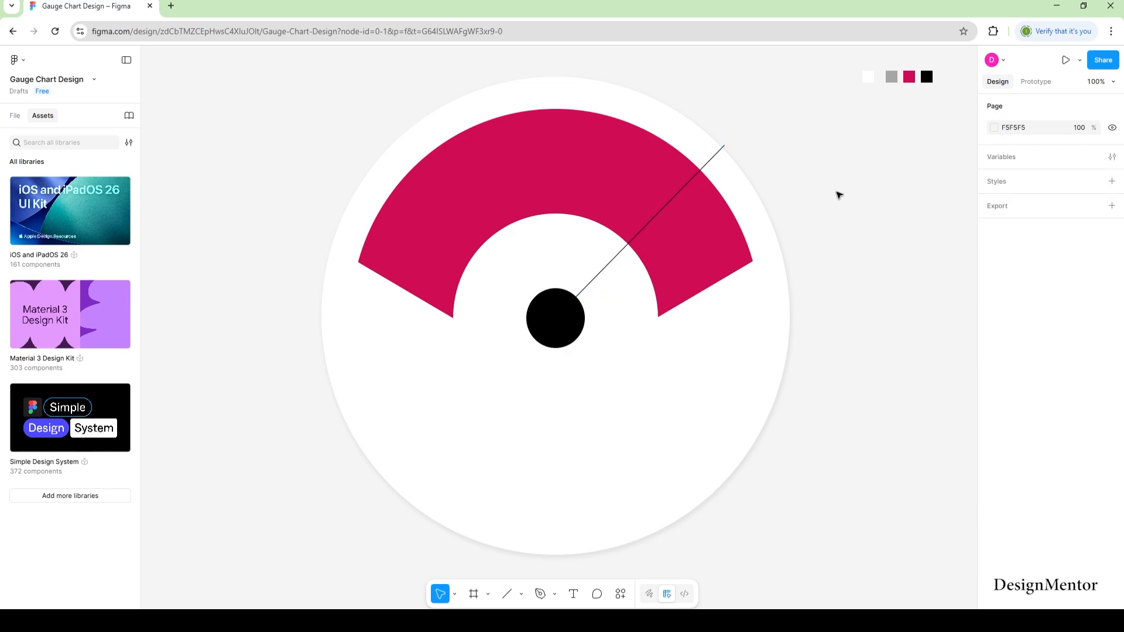
Draw a wedge shape from the hub over the arc's right part, grey fill, no outline.
{"action": "key", "text": "p"}
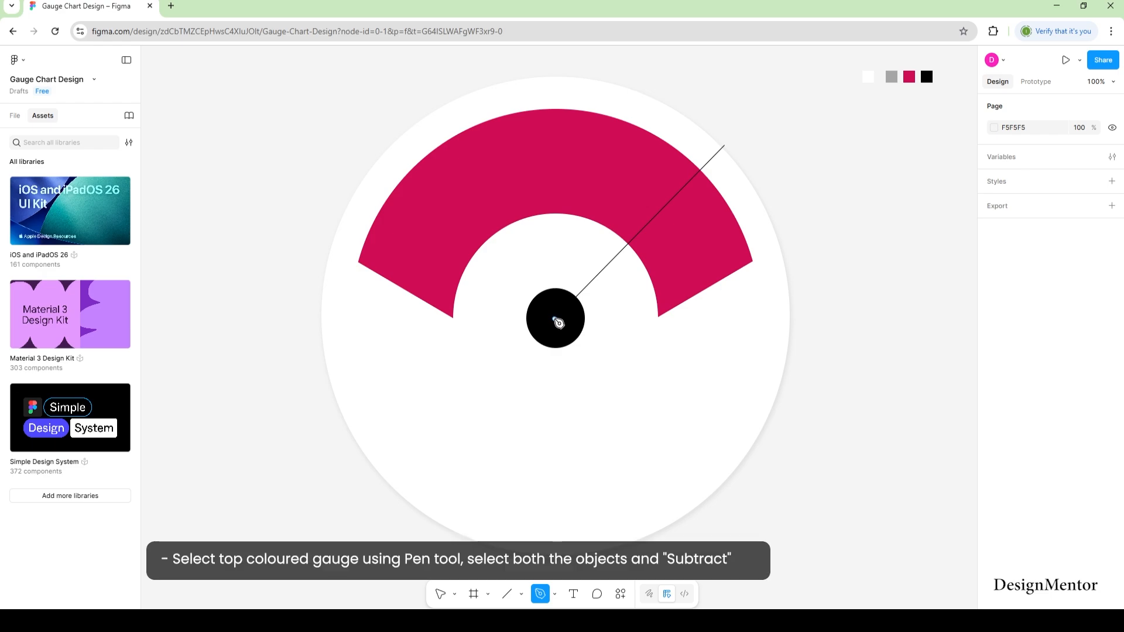
{"action": "left_click", "coordinate": [554, 319]}
{"action": "left_click", "coordinate": [707, 163]}
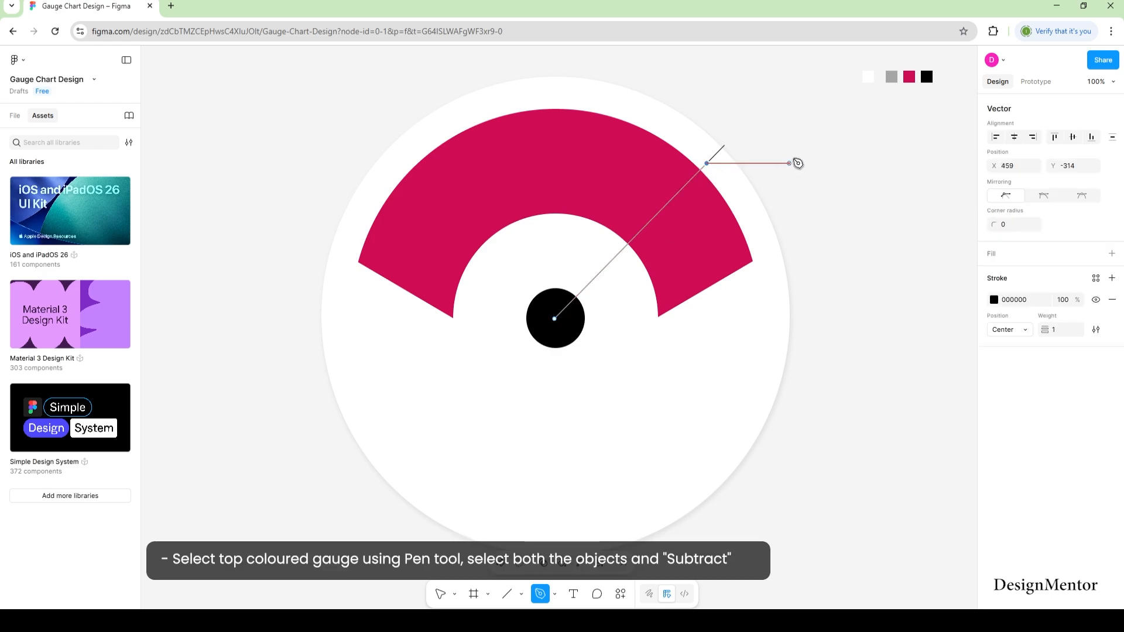
{"action": "left_click", "coordinate": [800, 163]}
{"action": "left_click", "coordinate": [805, 319]}
{"action": "left_click", "coordinate": [554, 319]}
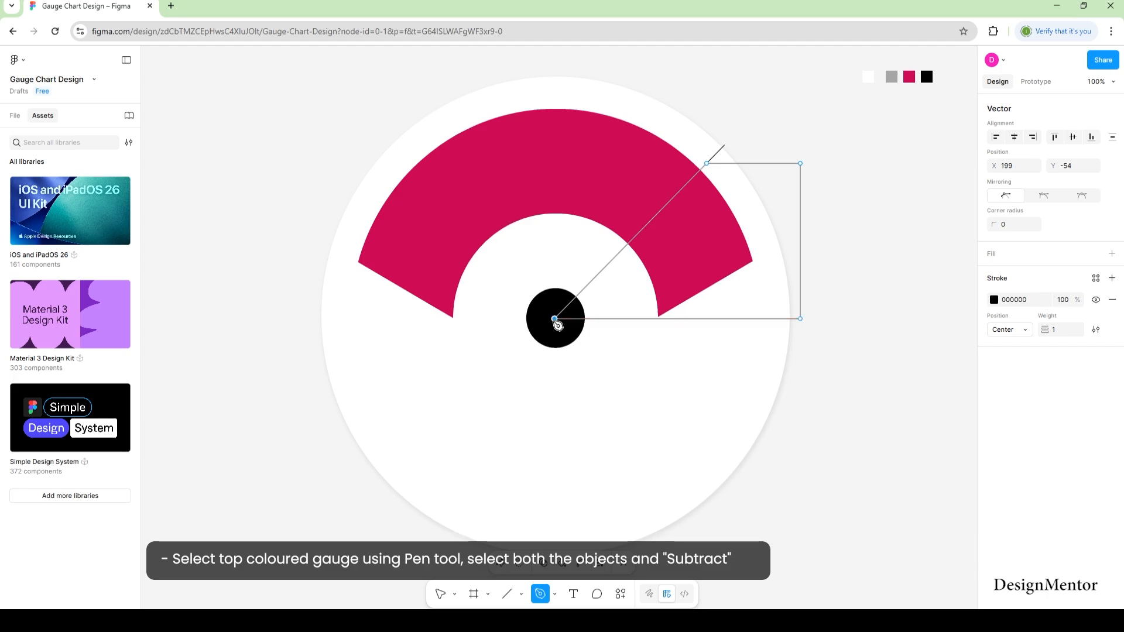
{"action": "key", "text": "Escape"}
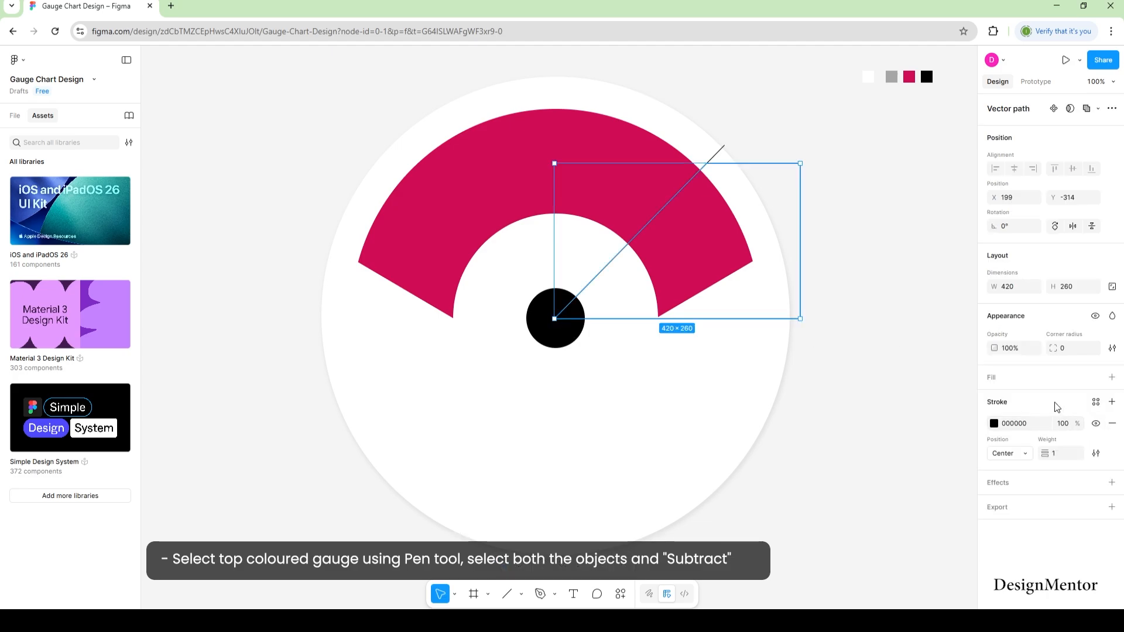
{"action": "left_click", "coordinate": [1112, 377]}
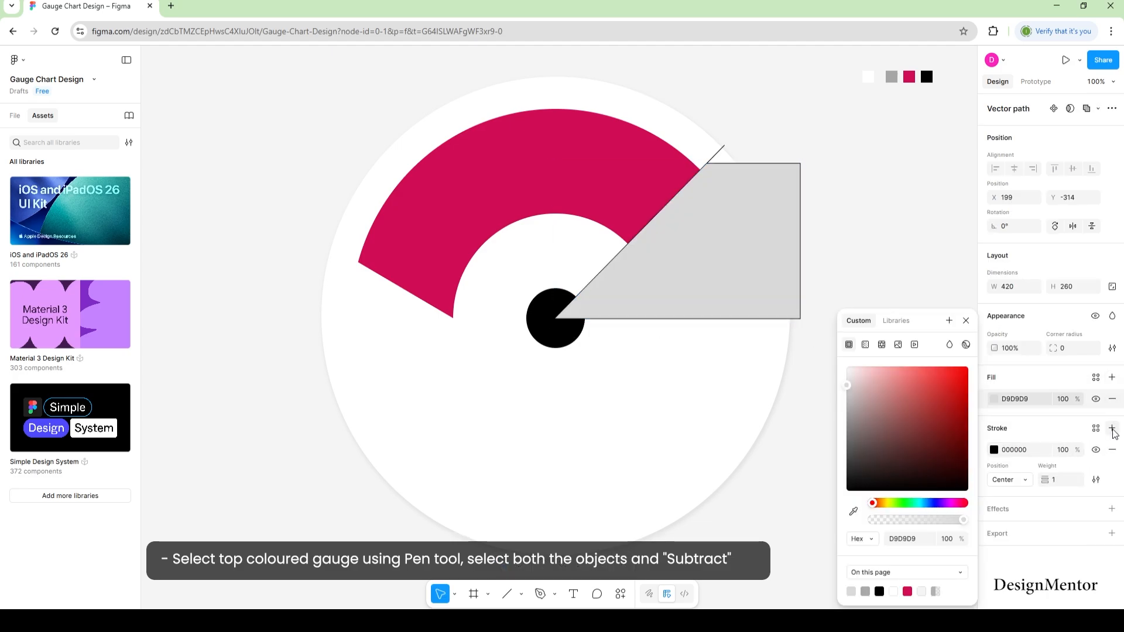
{"action": "left_click", "coordinate": [1112, 450]}
{"action": "left_click", "coordinate": [930, 283]}
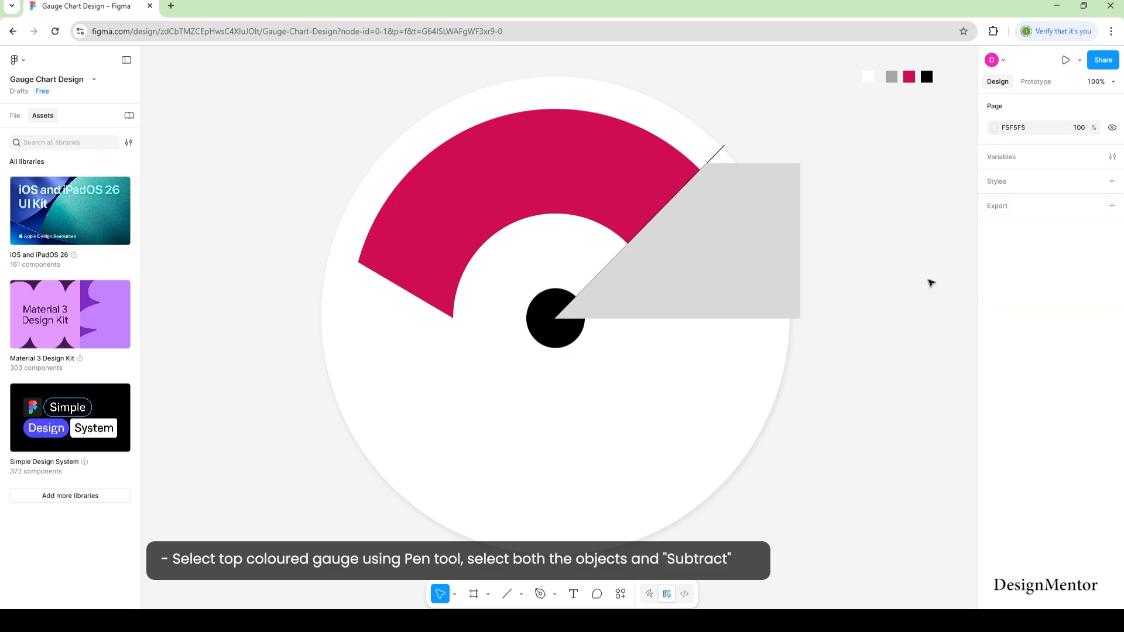
Subtract the grey wedge from the crimson arc, exposing grey track on the right.
{"action": "left_click", "coordinate": [736, 274]}
{"action": "left_click", "coordinate": [604, 143], "text": "shift"}
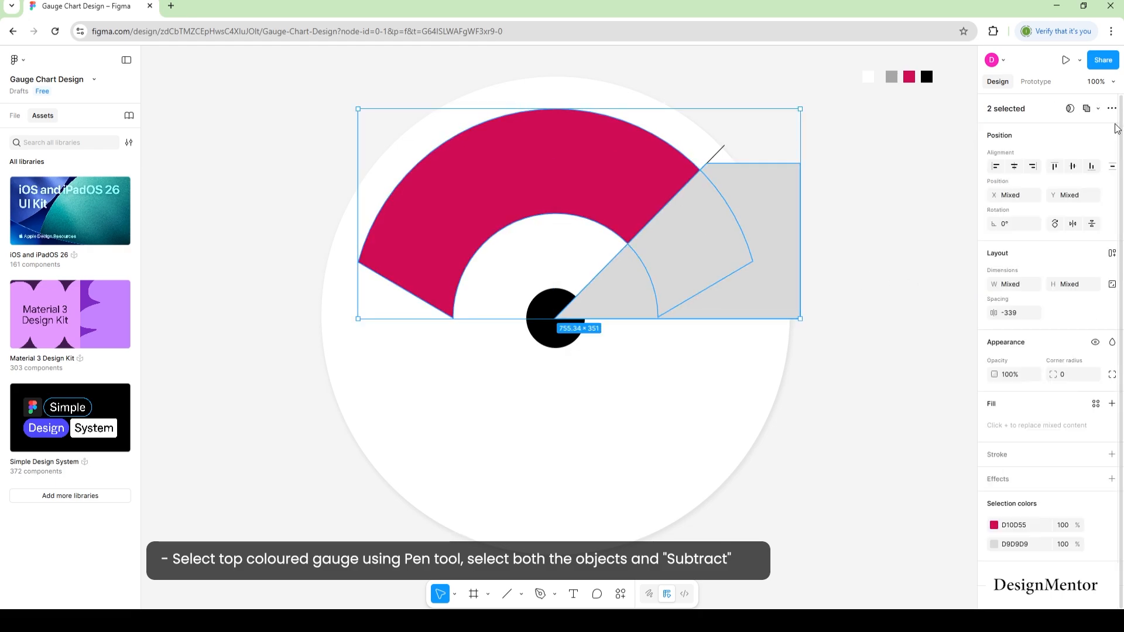
{"action": "left_click", "coordinate": [1098, 108]}
{"action": "left_click", "coordinate": [1042, 142]}
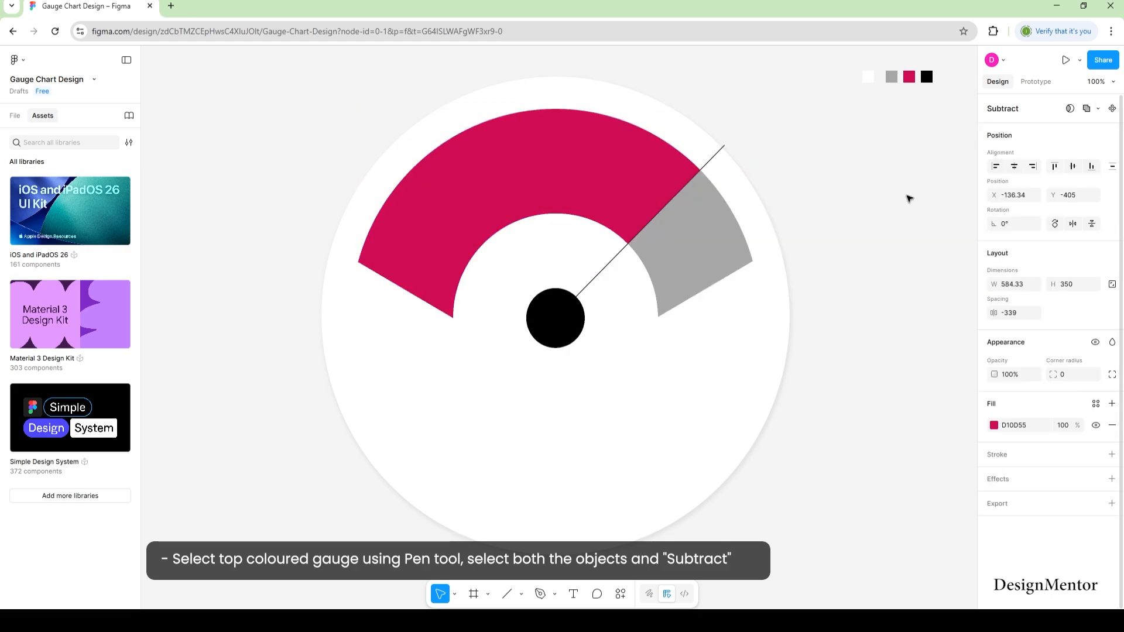
{"action": "left_click", "coordinate": [885, 309]}
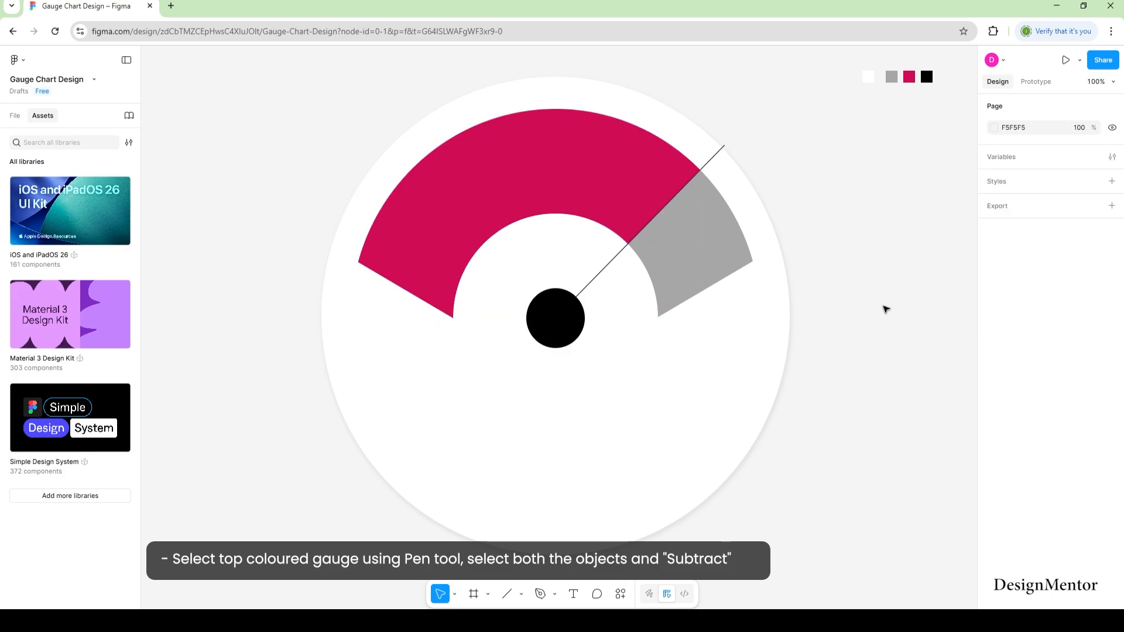
Draw a tapered needle triangle from the line's tip down to the hub.
{"action": "key", "text": "p"}
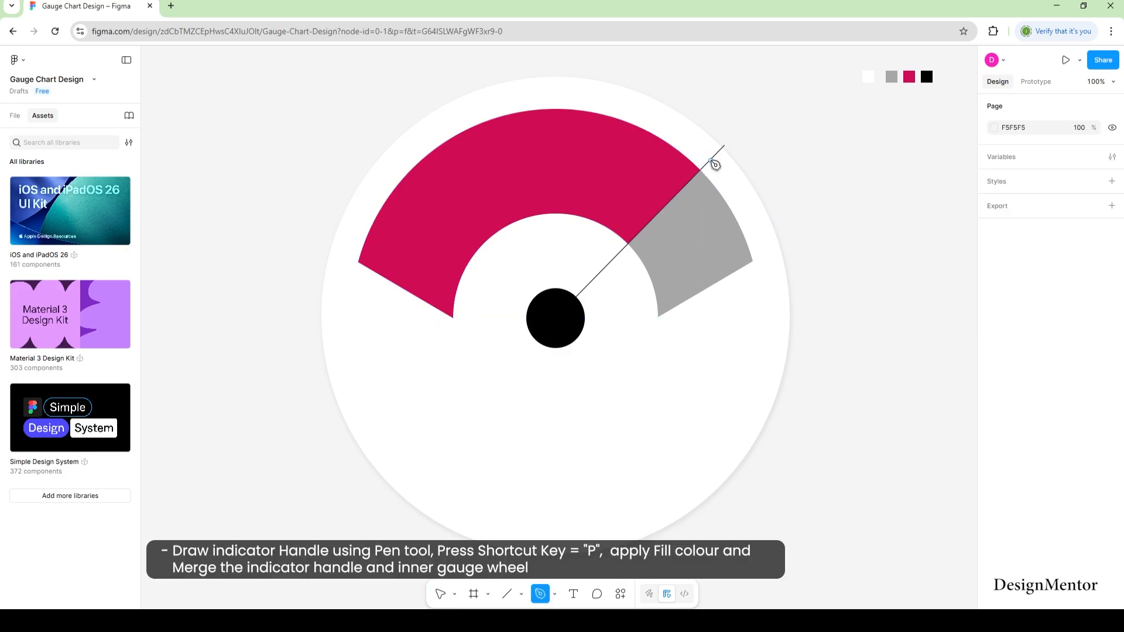
{"action": "left_click", "coordinate": [710, 160]}
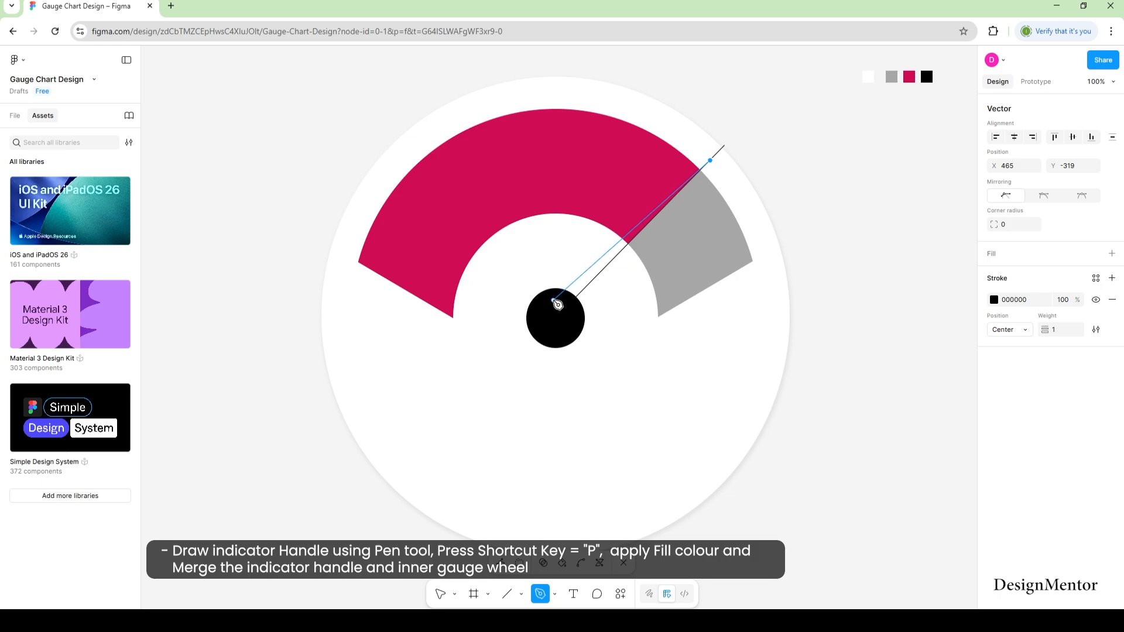
{"action": "left_click", "coordinate": [553, 299]}
{"action": "left_click", "coordinate": [572, 318]}
{"action": "left_click", "coordinate": [711, 160]}
{"action": "key", "text": "Escape"}
{"action": "key", "text": "Escape"}
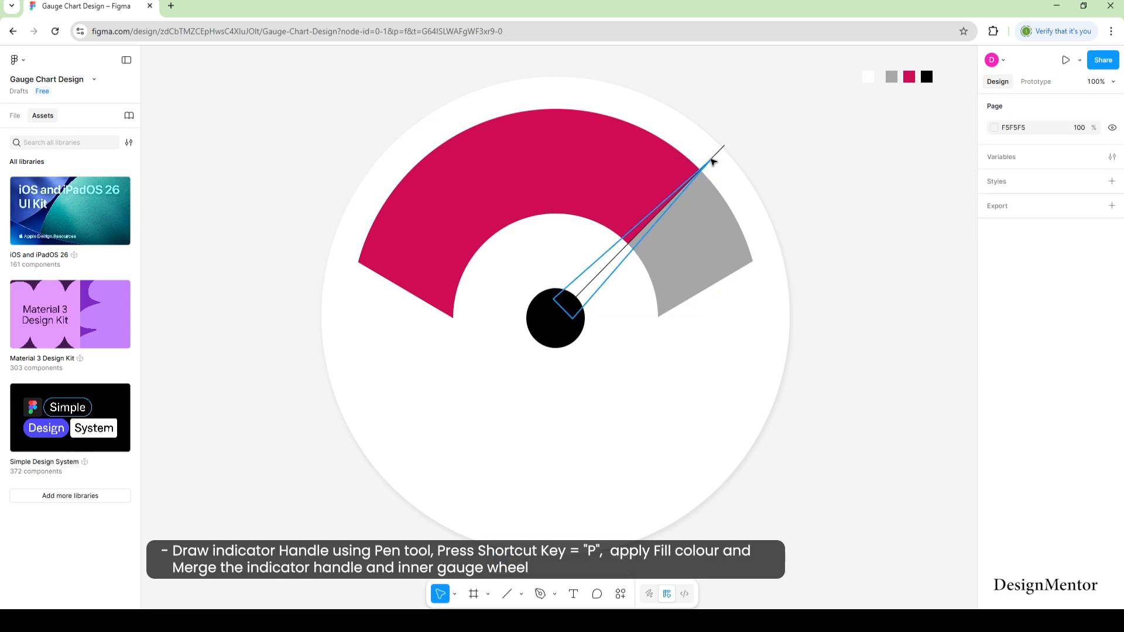
Give the needle a solid black fill and remove its outline.
{"action": "left_click", "coordinate": [599, 265]}
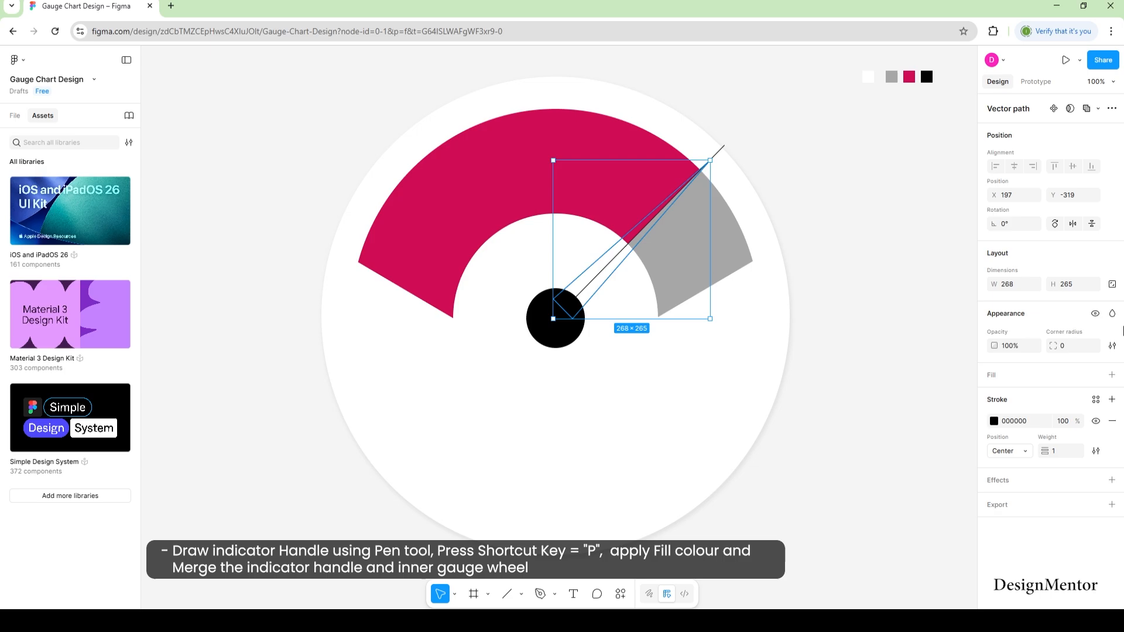
{"action": "left_click", "coordinate": [1112, 375]}
{"action": "left_click", "coordinate": [1114, 449]}
{"action": "left_click", "coordinate": [671, 338]}
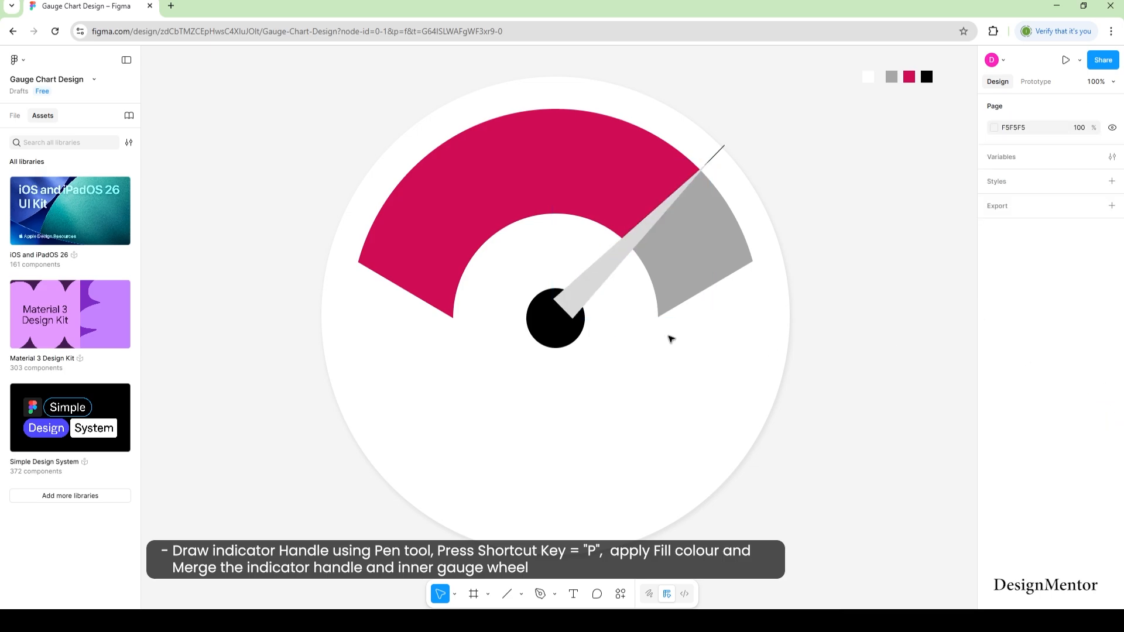
{"action": "left_click", "coordinate": [607, 282]}
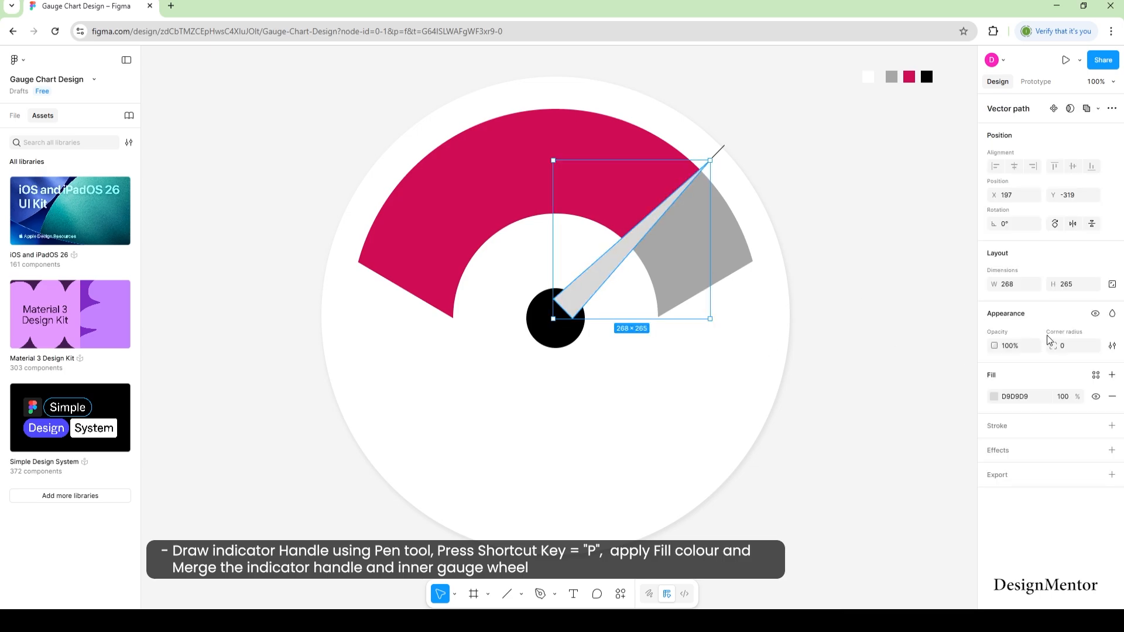
{"action": "left_click", "coordinate": [994, 396]}
{"action": "left_click_drag", "start_coordinate": [883, 409], "coordinate": [825, 521]}
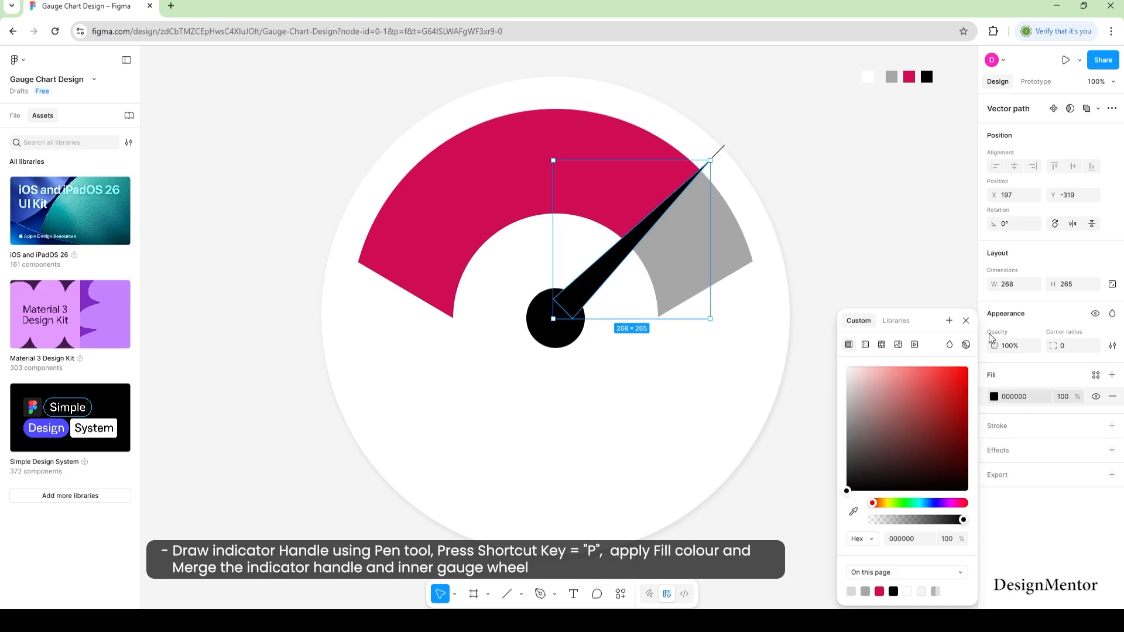
{"action": "left_click", "coordinate": [966, 321]}
{"action": "left_click", "coordinate": [911, 208]}
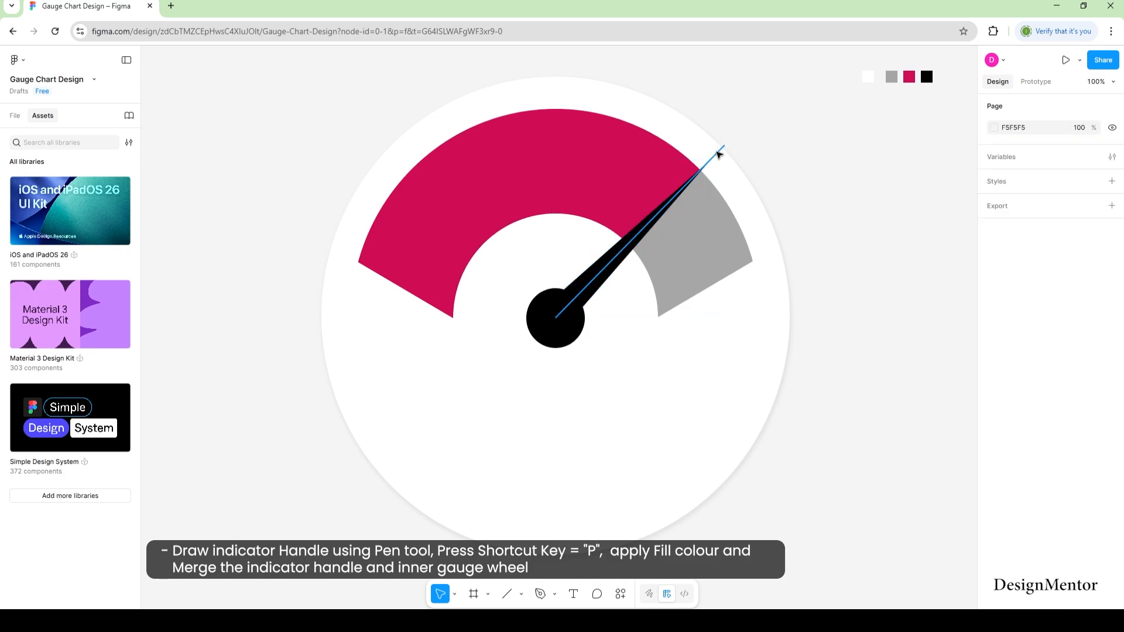
Delete the thin guide line and union the needle with the black hub circle.
{"action": "left_click", "coordinate": [719, 153]}
{"action": "key", "text": "Delete"}
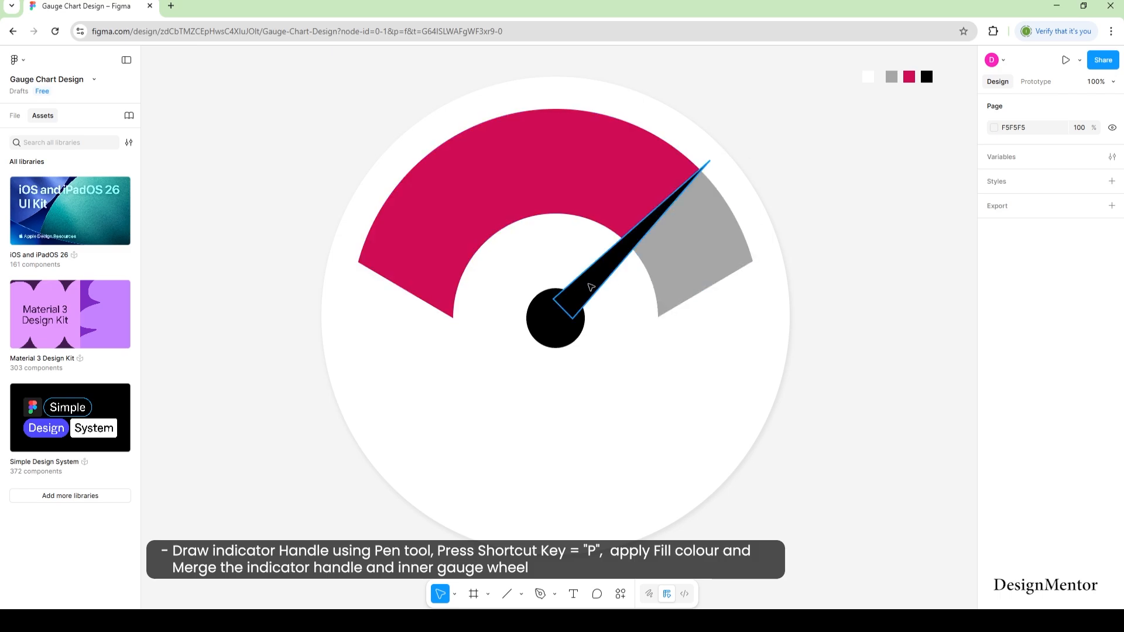
{"action": "left_click", "coordinate": [614, 245]}
{"action": "left_click", "coordinate": [560, 330], "text": "shift"}
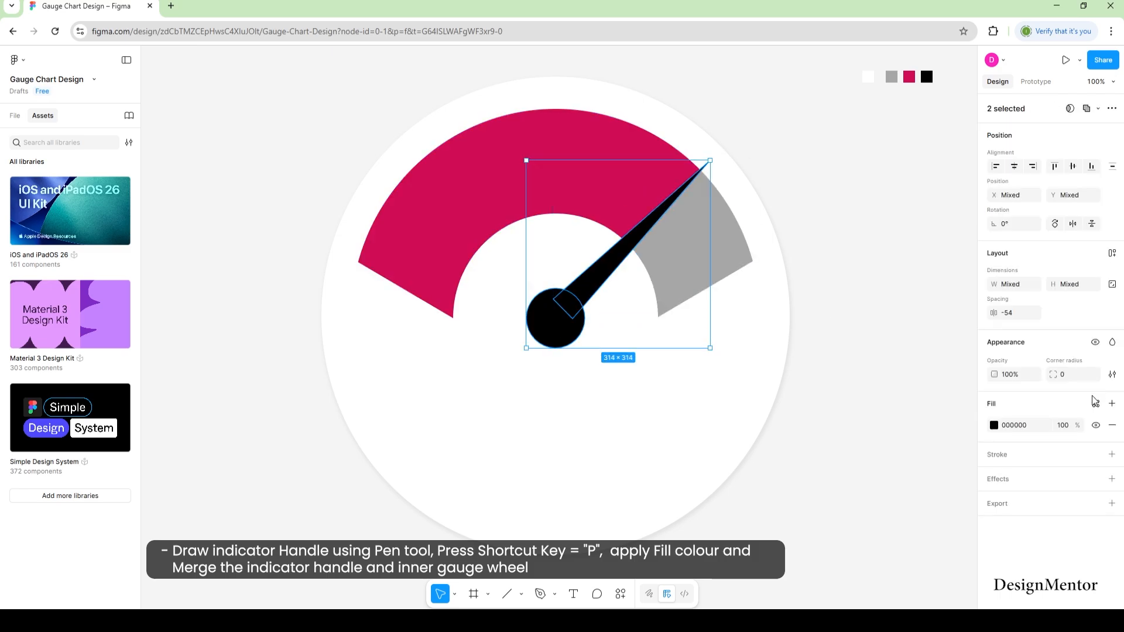
{"action": "left_click", "coordinate": [1098, 109]}
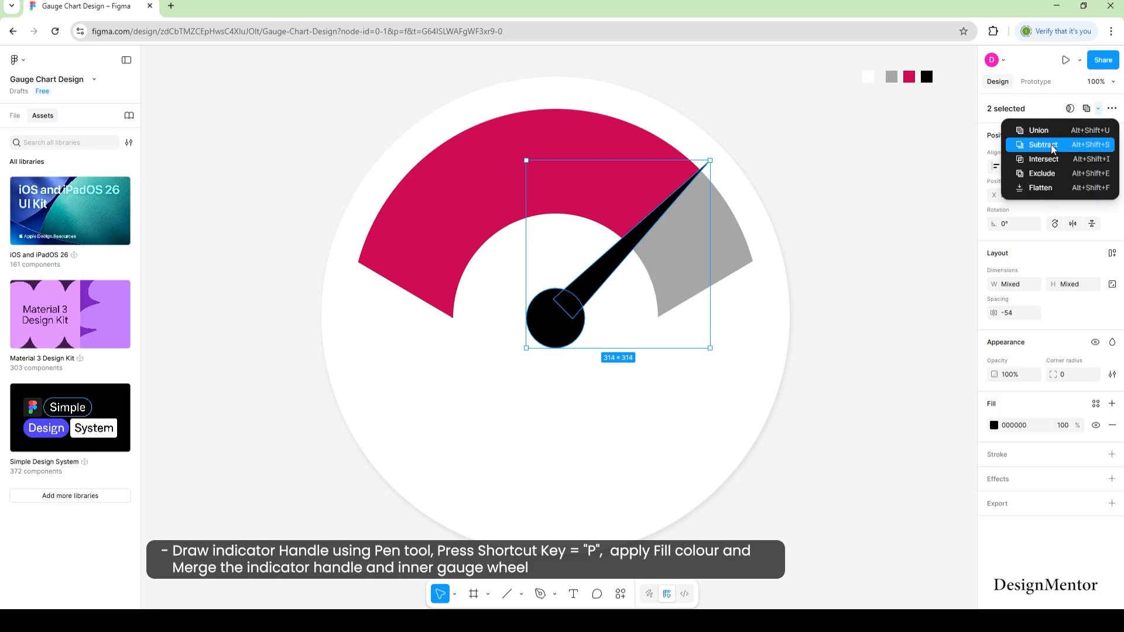
{"action": "left_click", "coordinate": [1052, 131]}
{"action": "left_click", "coordinate": [900, 344]}
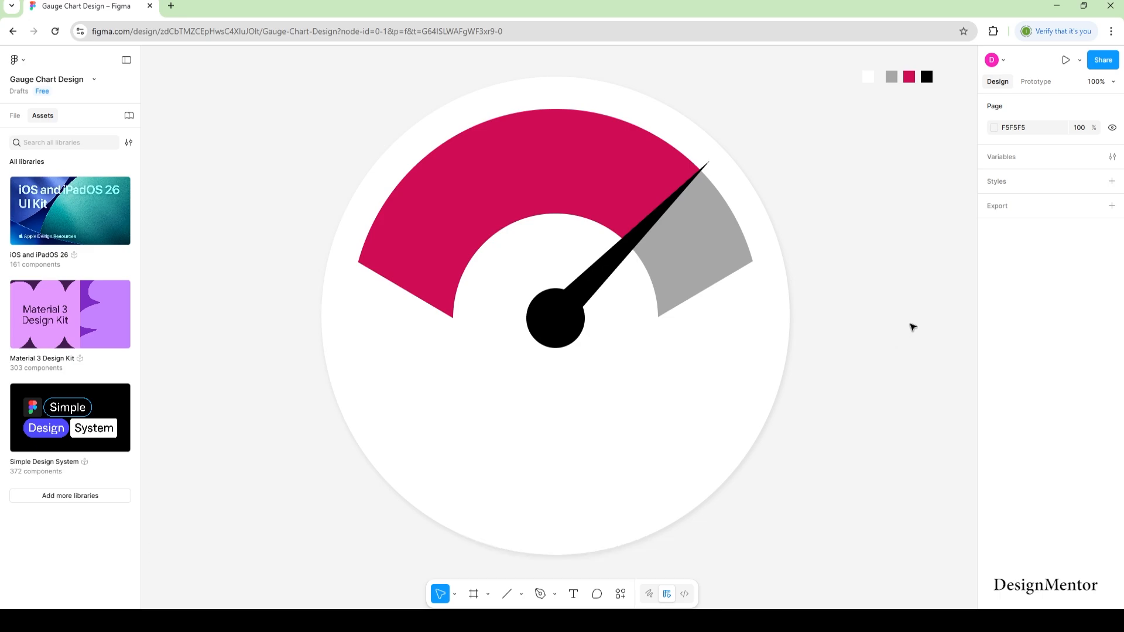
Place a 50×50 light grey (D9D9D9) circle centred on the black hub.
{"action": "left_click", "coordinate": [521, 594]}
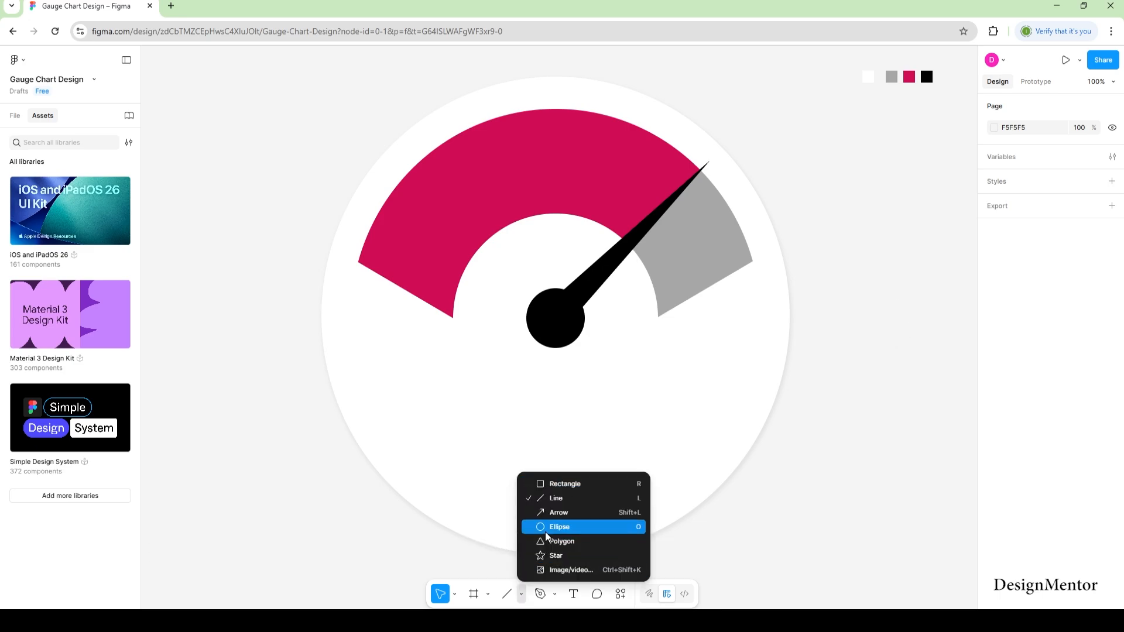
{"action": "left_click", "coordinate": [546, 528]}
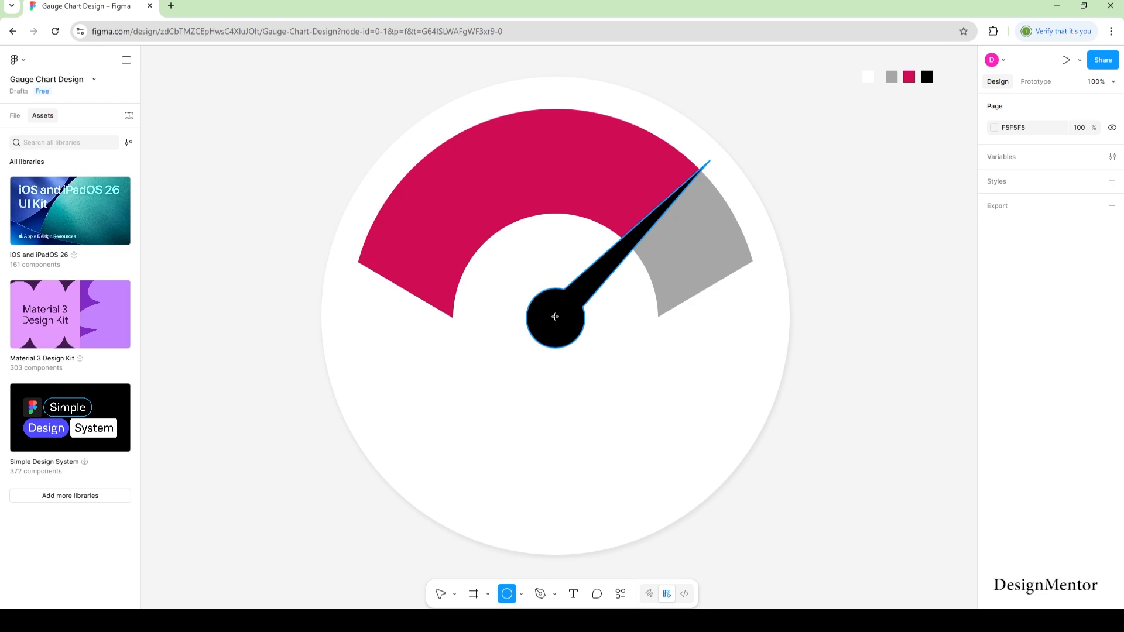
{"action": "left_click", "coordinate": [555, 317]}
{"action": "left_click", "coordinate": [1021, 286]}
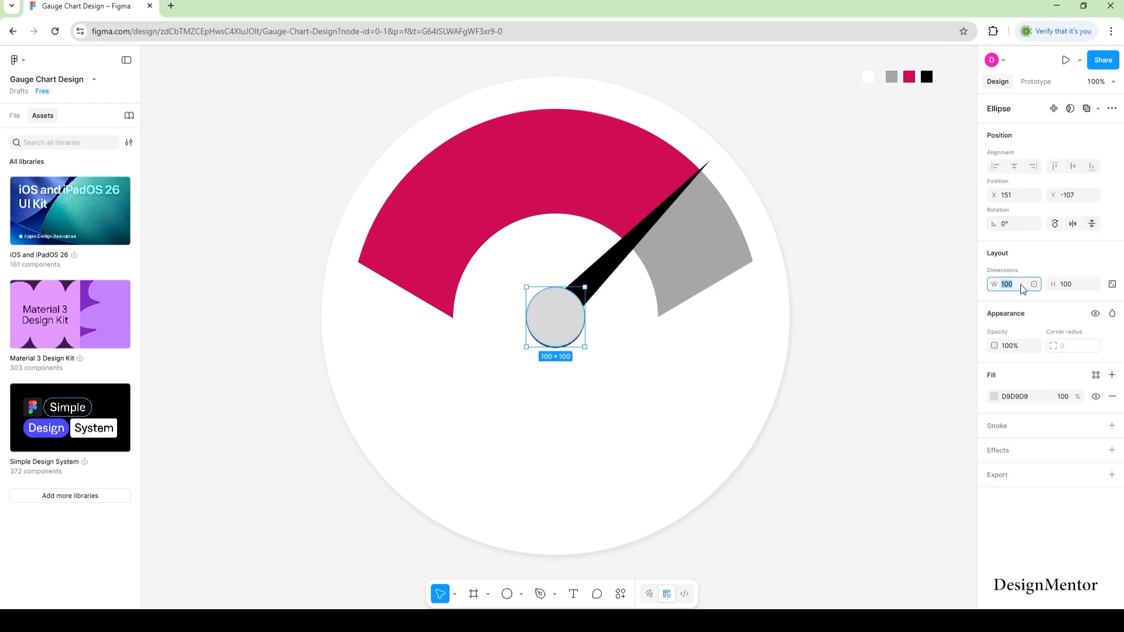
{"action": "type", "text": "50"}
{"action": "key", "text": "Tab"}
{"action": "type", "text": "50"}
{"action": "key", "text": "Return"}
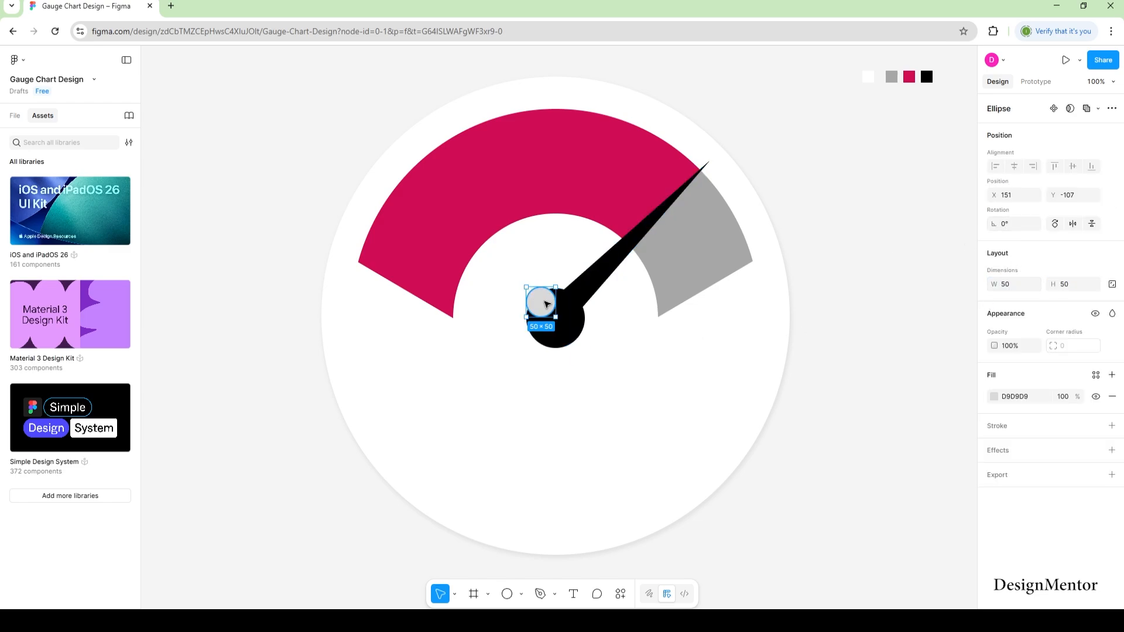
{"action": "left_click_drag", "start_coordinate": [545, 302], "coordinate": [556, 318]}
{"action": "left_click", "coordinate": [881, 344]}
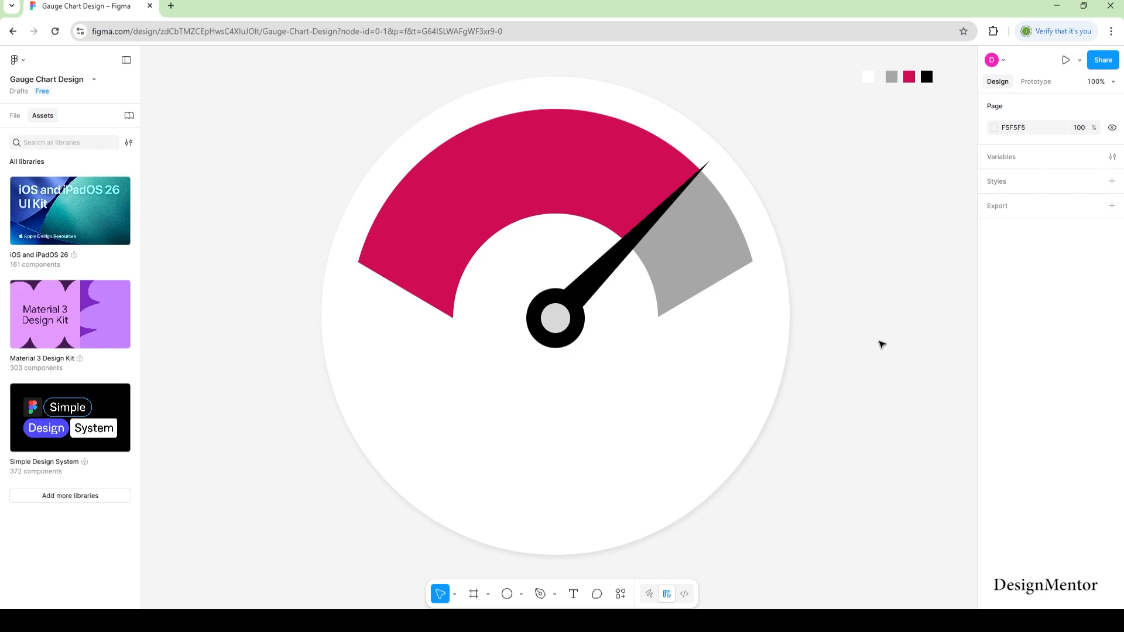
Add a text label reading '87%' below the gauge hub.
{"action": "key", "text": "t"}
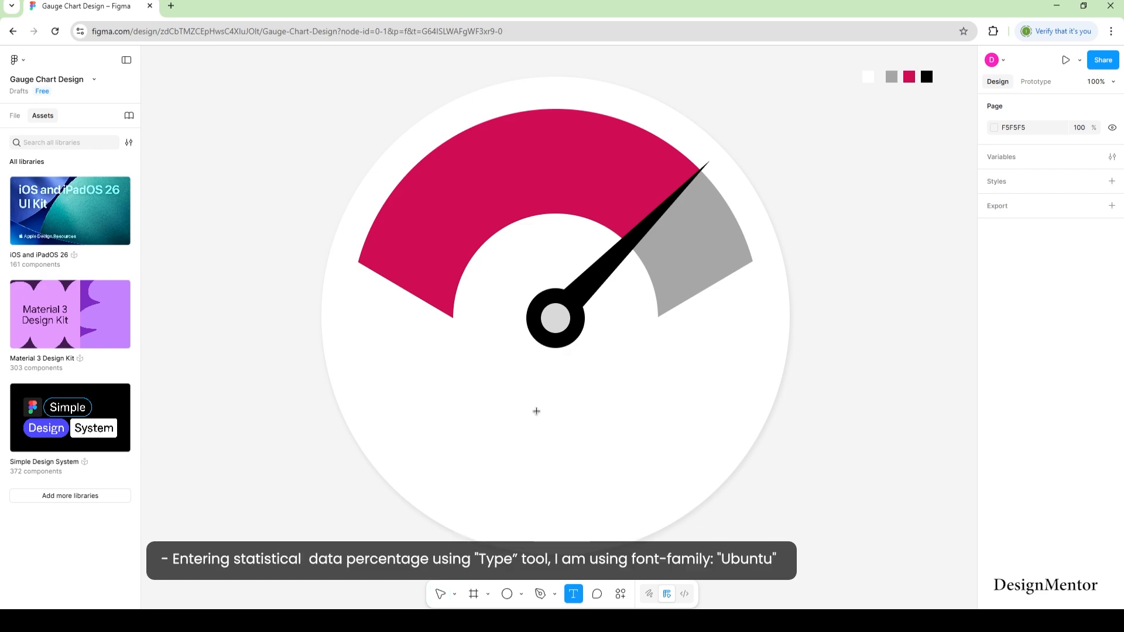
{"action": "left_click", "coordinate": [535, 411]}
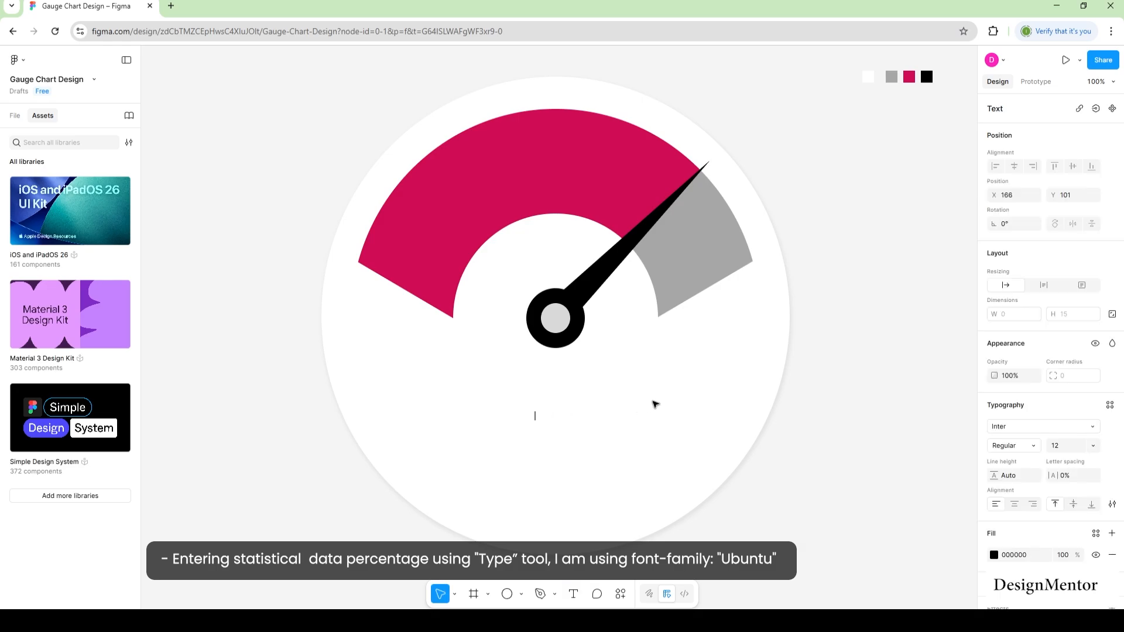
{"action": "type", "text": "87"}
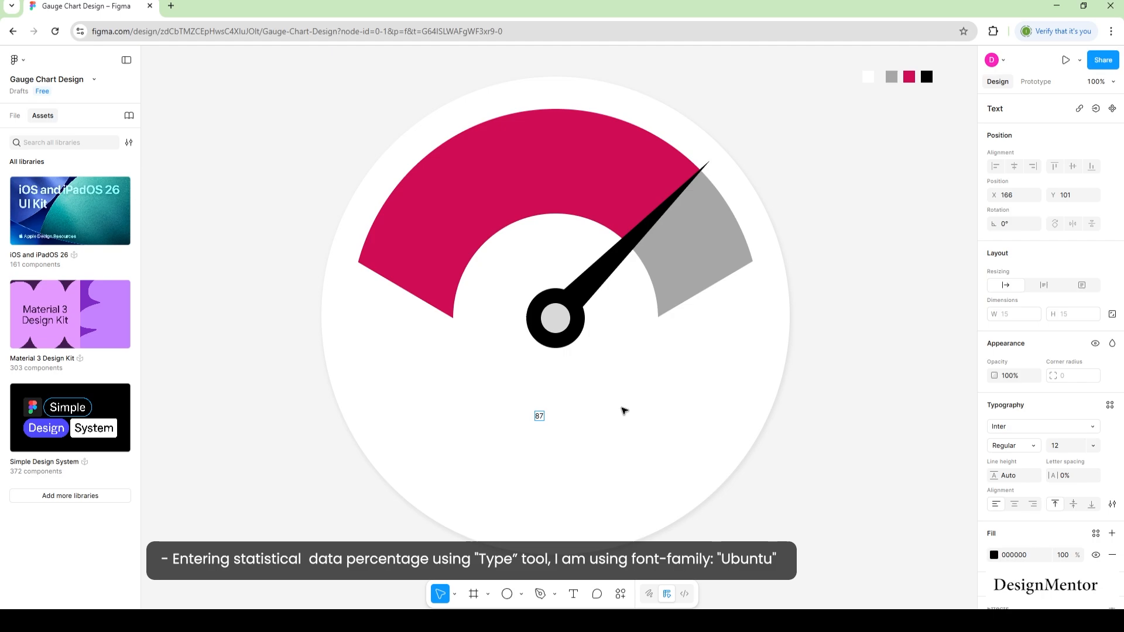
{"action": "type", "text": "%"}
Set the 87% label's font size to 82.
{"action": "key", "text": "ctrl+a"}
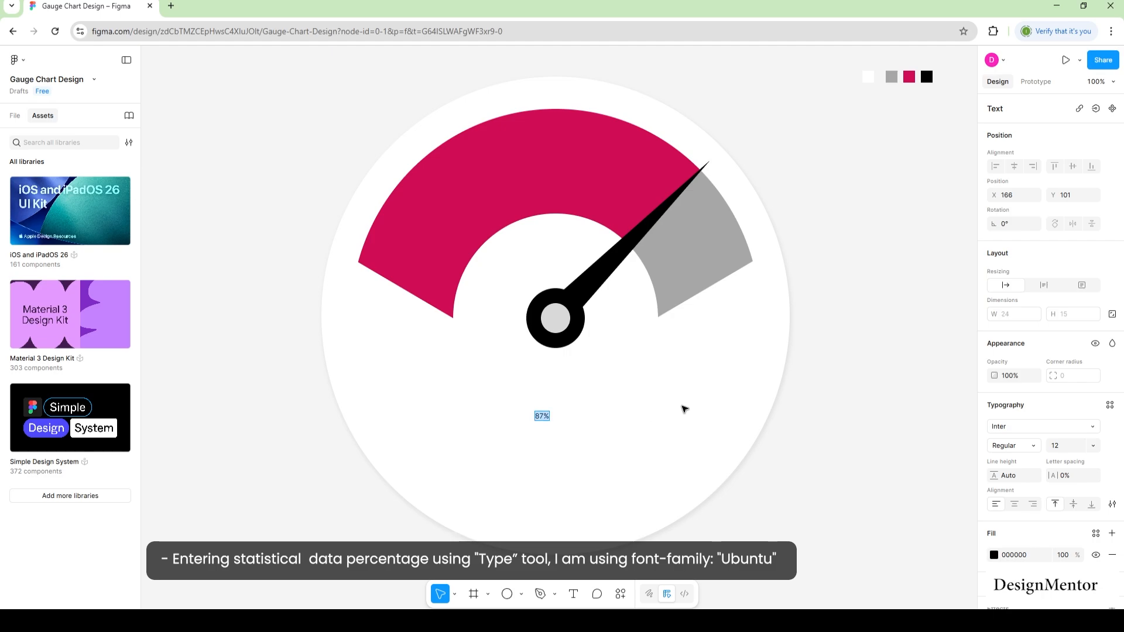
{"action": "left_click", "coordinate": [1062, 446]}
{"action": "type", "text": "42"}
{"action": "key", "text": "Return"}
{"action": "key", "text": "shift+Up"}
{"action": "key", "text": "shift+Up"}
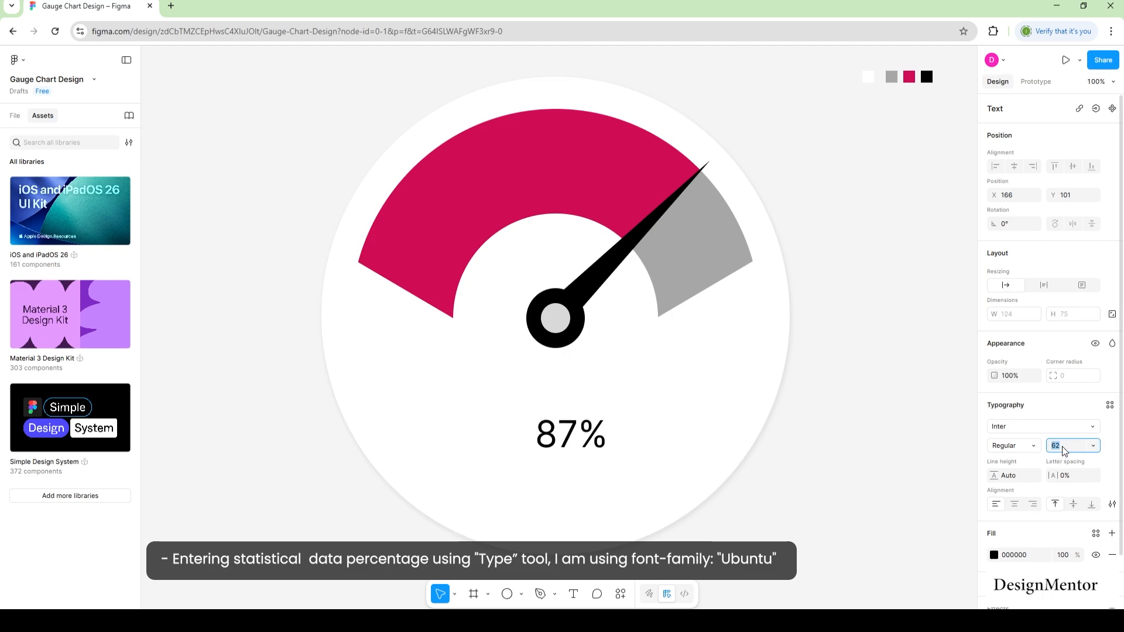
{"action": "key", "text": "shift+Up"}
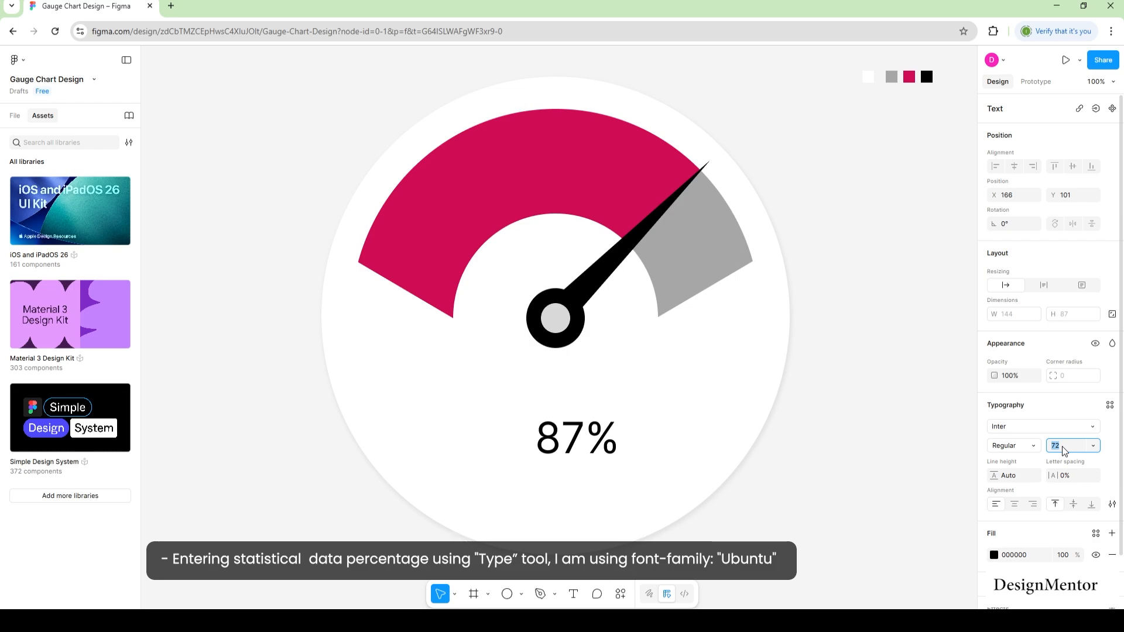
{"action": "key", "text": "shift+Up"}
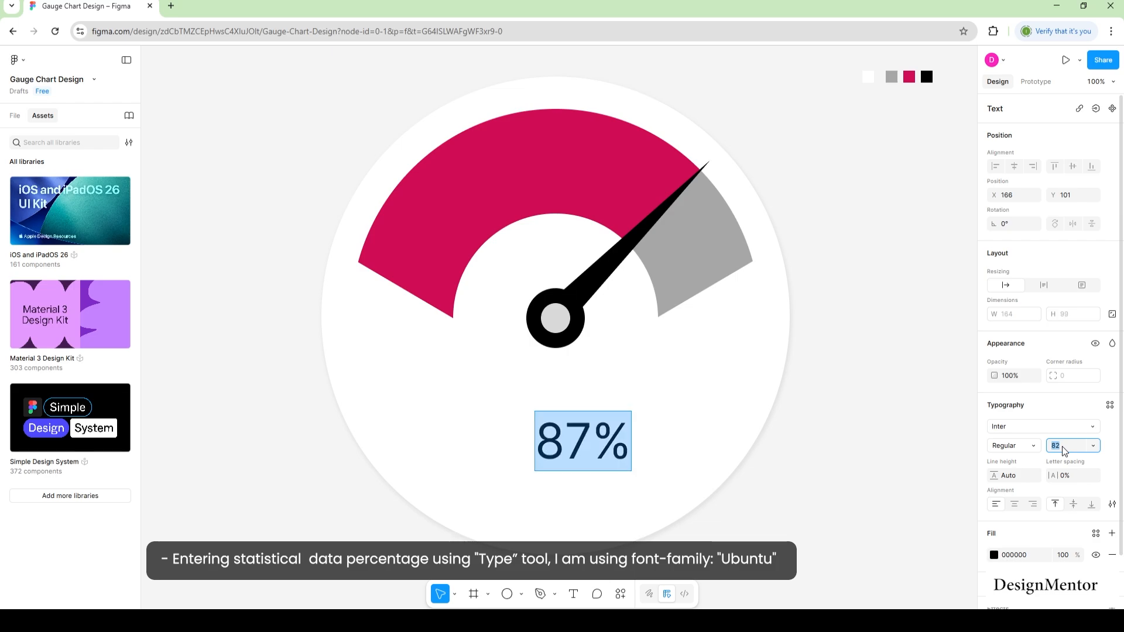
Change the label's font to Ubuntu Bold.
{"action": "left_click", "coordinate": [1020, 432]}
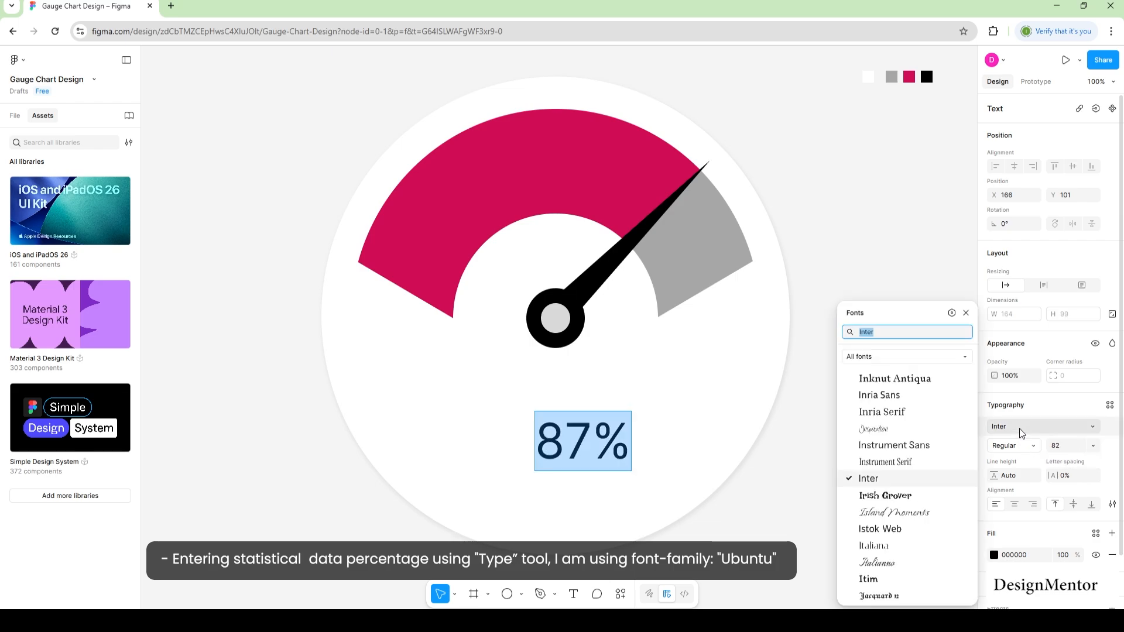
{"action": "type", "text": "ubu"}
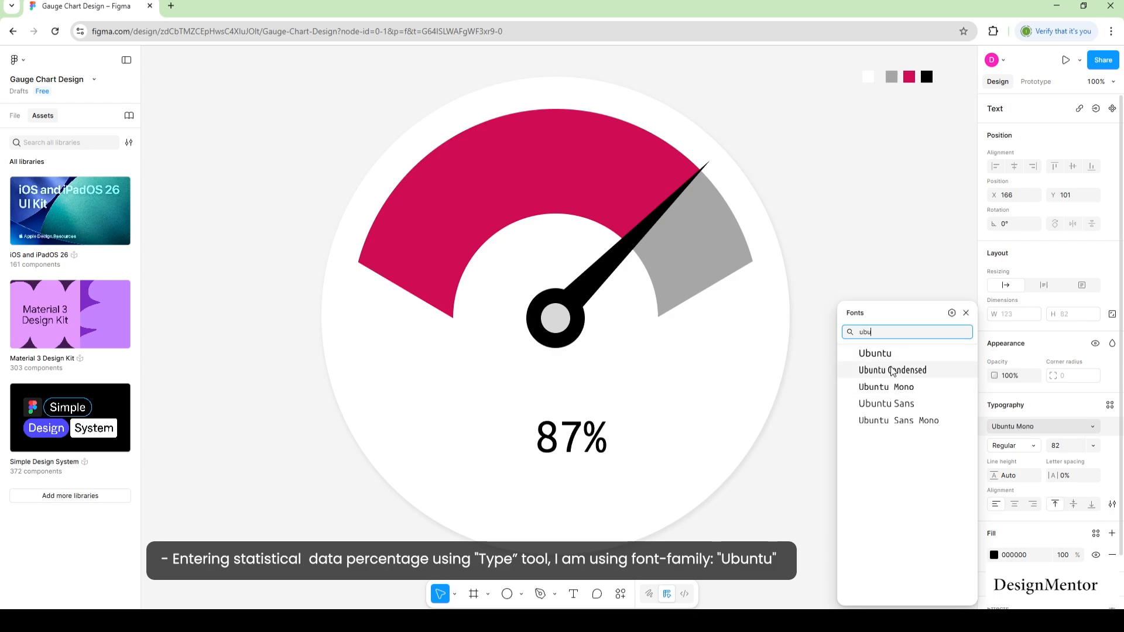
{"action": "left_click", "coordinate": [907, 354]}
{"action": "left_click", "coordinate": [1031, 445]}
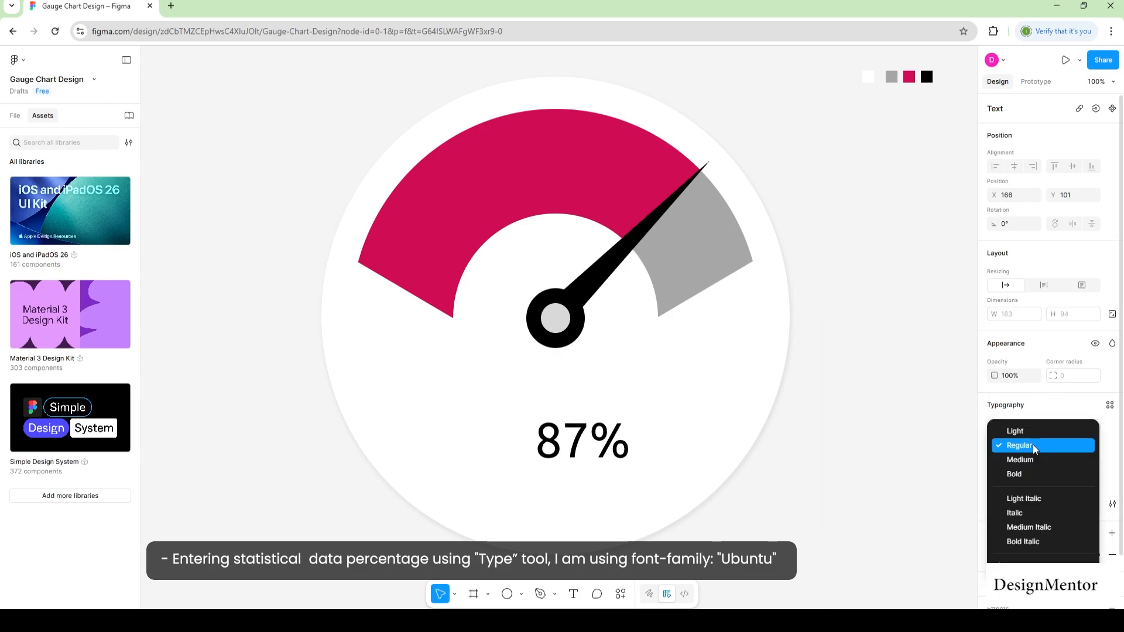
{"action": "left_click", "coordinate": [1027, 477]}
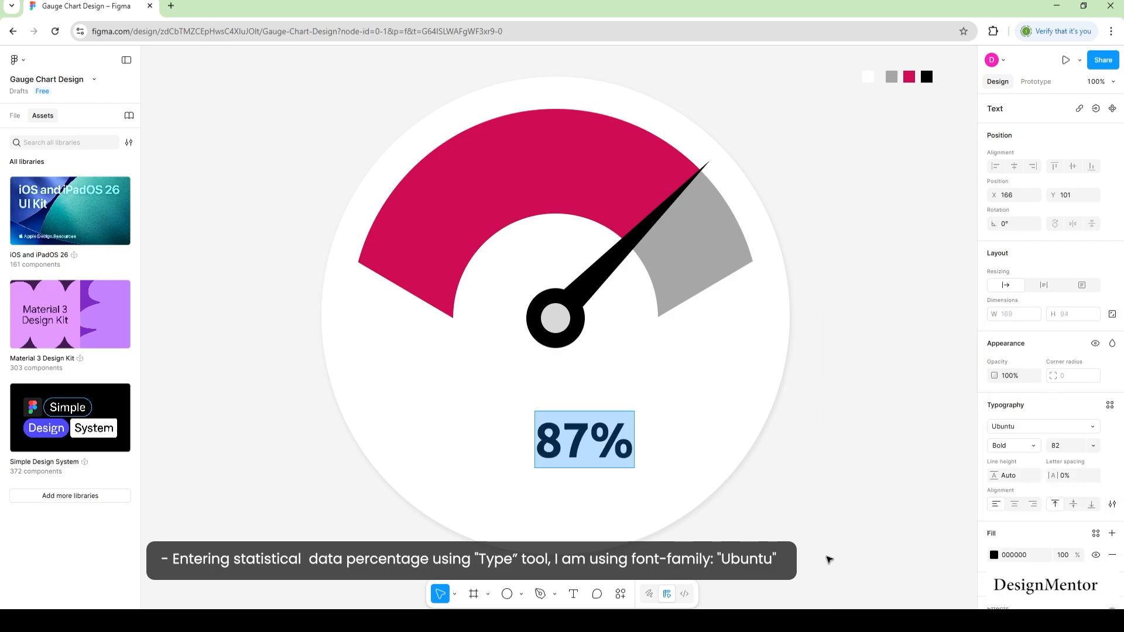
{"action": "key", "text": "Escape"}
Move the 87% label under the hub, with its percent sign in Regular weight at size 52.
{"action": "left_click_drag", "start_coordinate": [581, 443], "coordinate": [613, 398]}
{"action": "double_click", "coordinate": [579, 393]}
{"action": "left_click", "coordinate": [570, 398]}
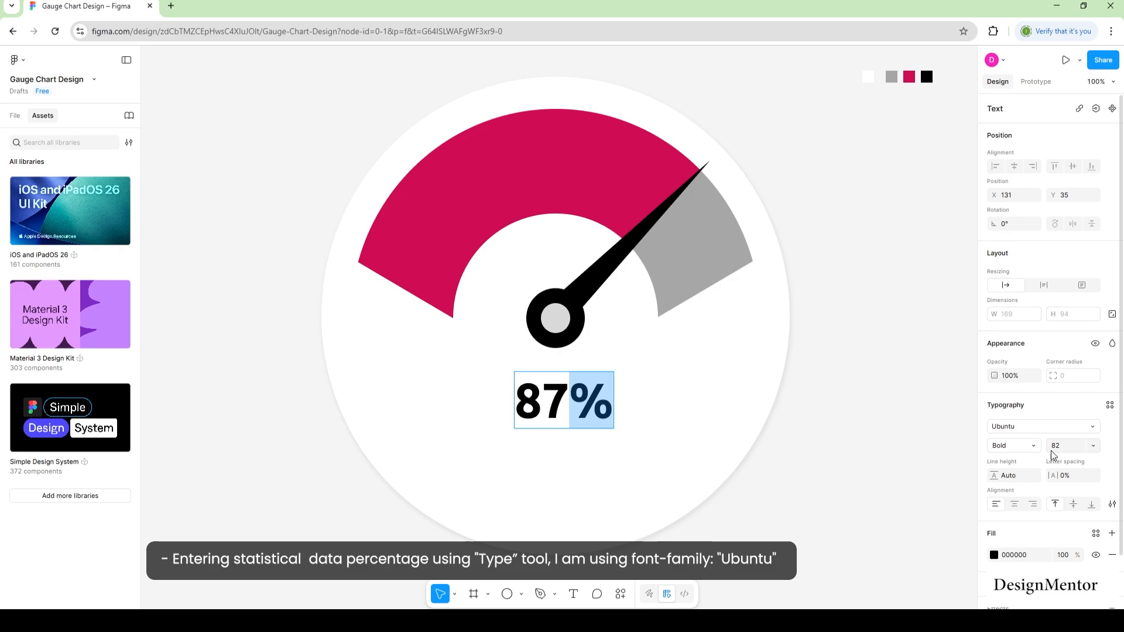
{"action": "left_click", "coordinate": [1032, 449]}
{"action": "left_click", "coordinate": [1033, 416]}
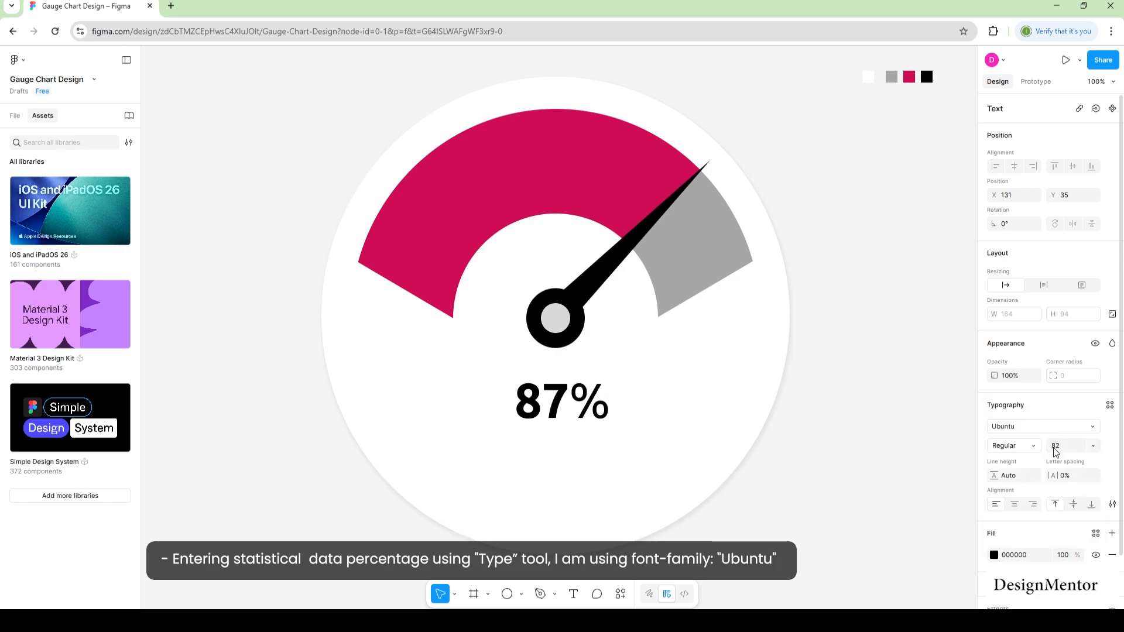
{"action": "type", "text": "52"}
{"action": "key", "text": "Return"}
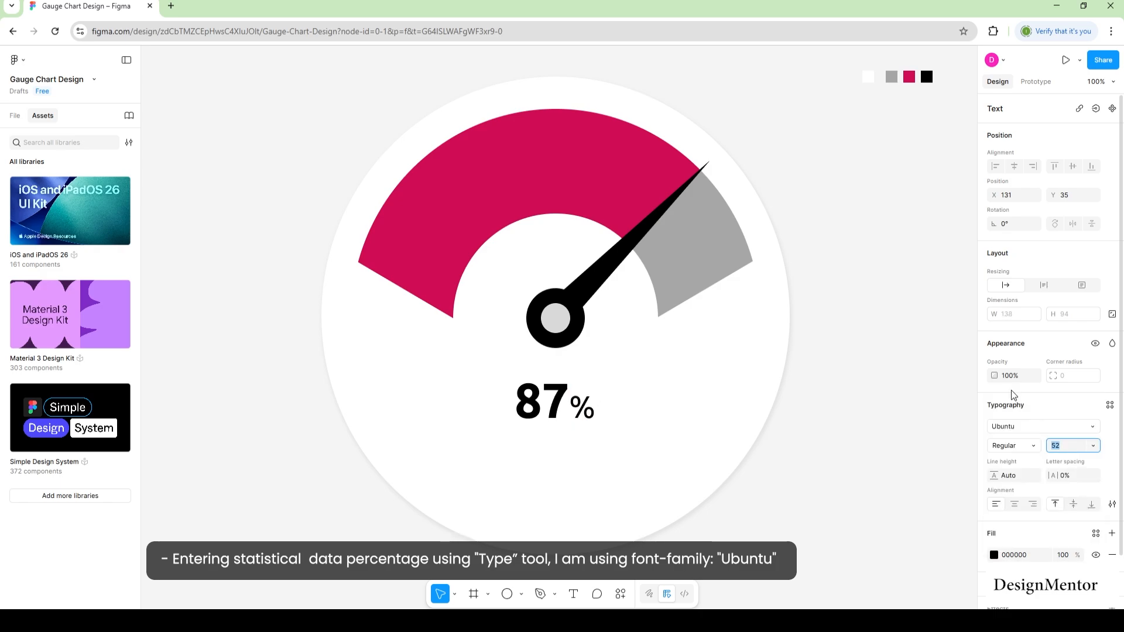
{"action": "left_click", "coordinate": [839, 436]}
{"action": "left_click_drag", "start_coordinate": [553, 409], "coordinate": [567, 404]}
{"action": "left_click", "coordinate": [808, 455]}
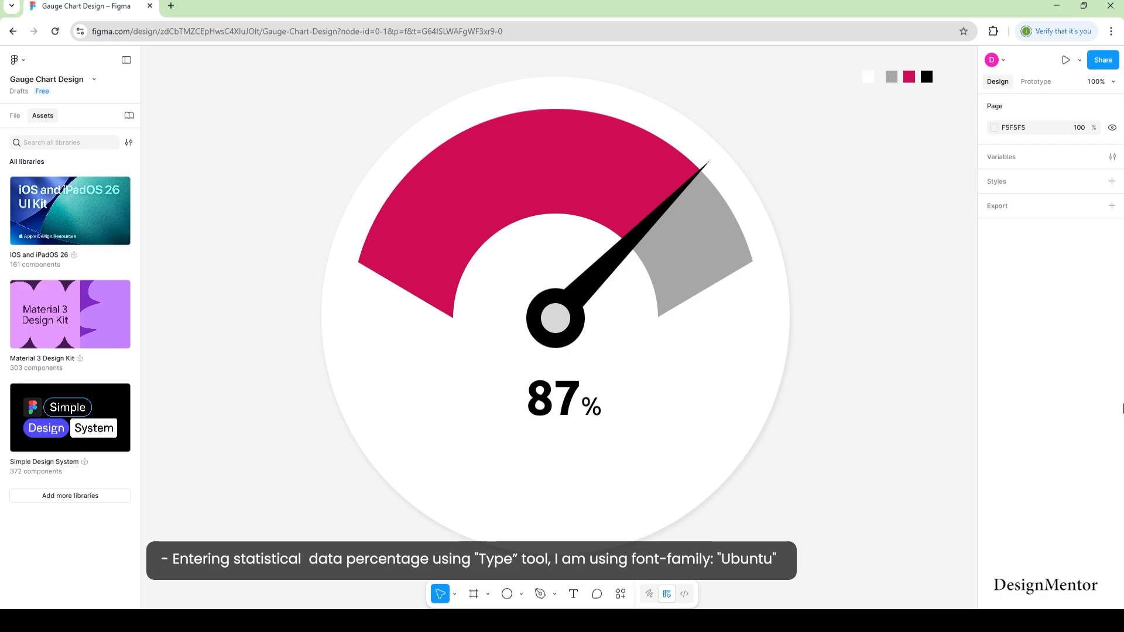